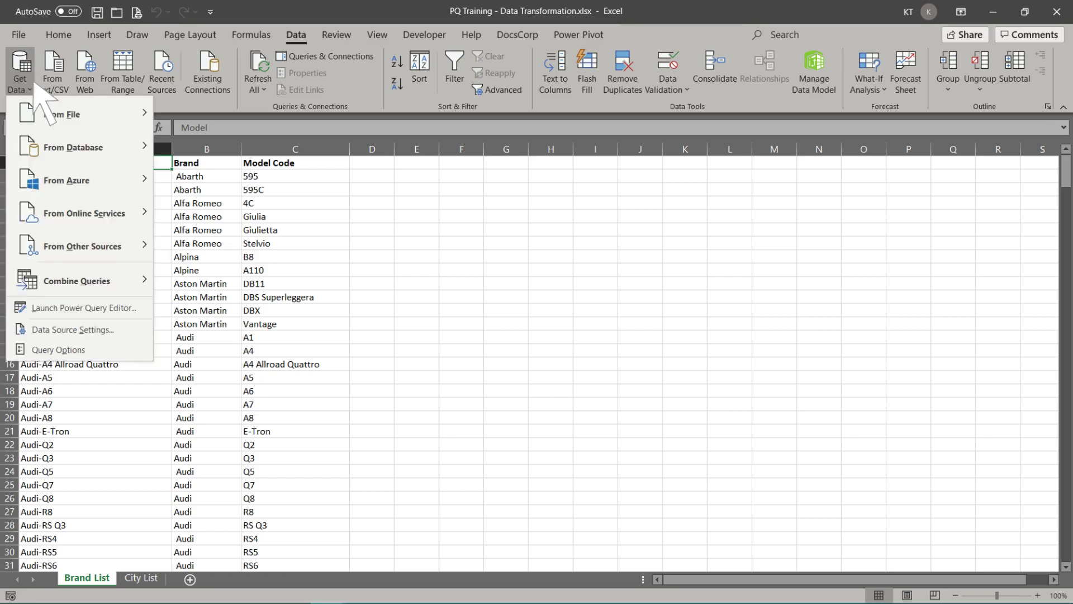
# Import the workbook PQ Training - Car Sales.xlsx and open its Sales FY19_20 sheet for transformation in the Power Query Editor.
pyautogui.moveTo(78, 114)
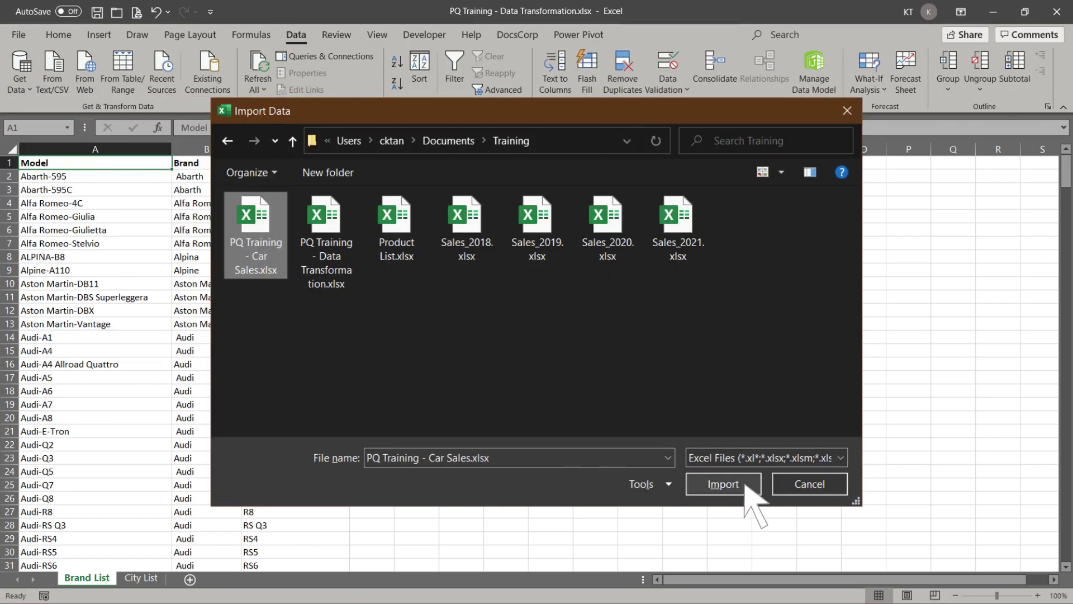
pyautogui.click(745, 485)
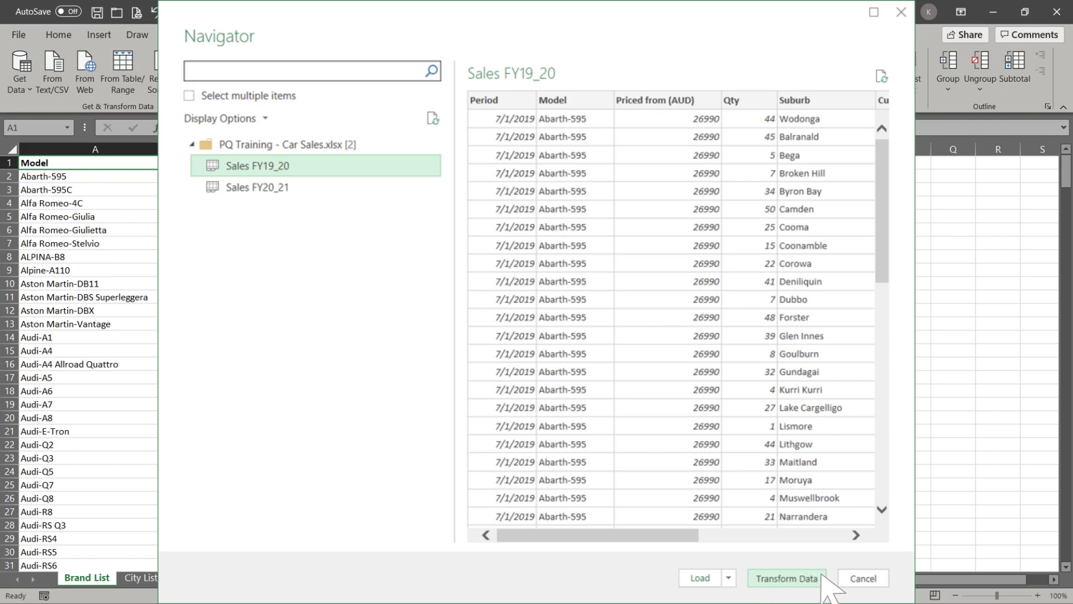
pyautogui.click(787, 578)
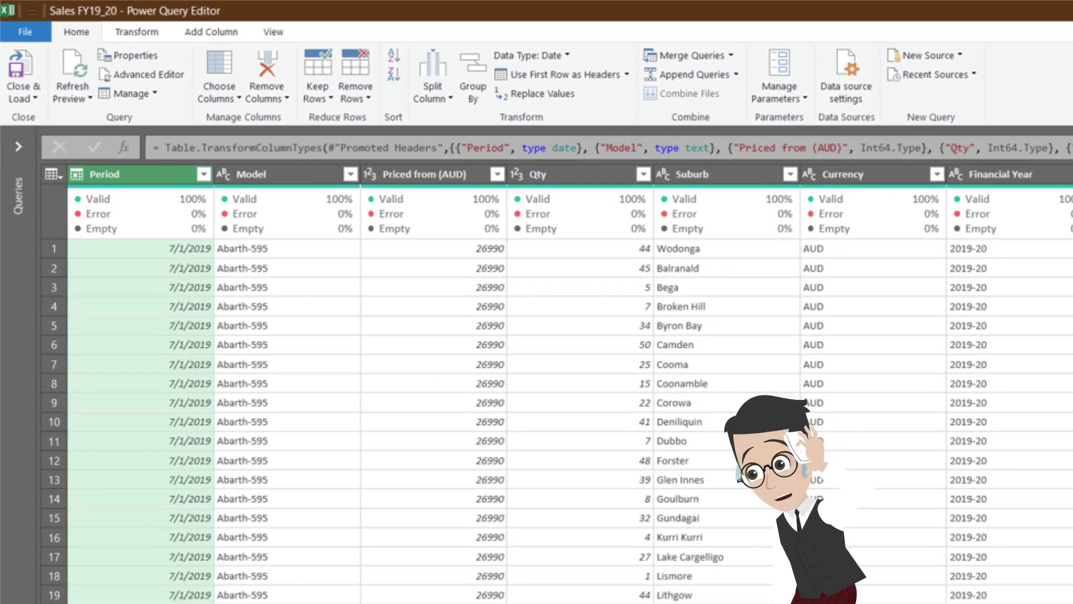
pyautogui.click(137, 32)
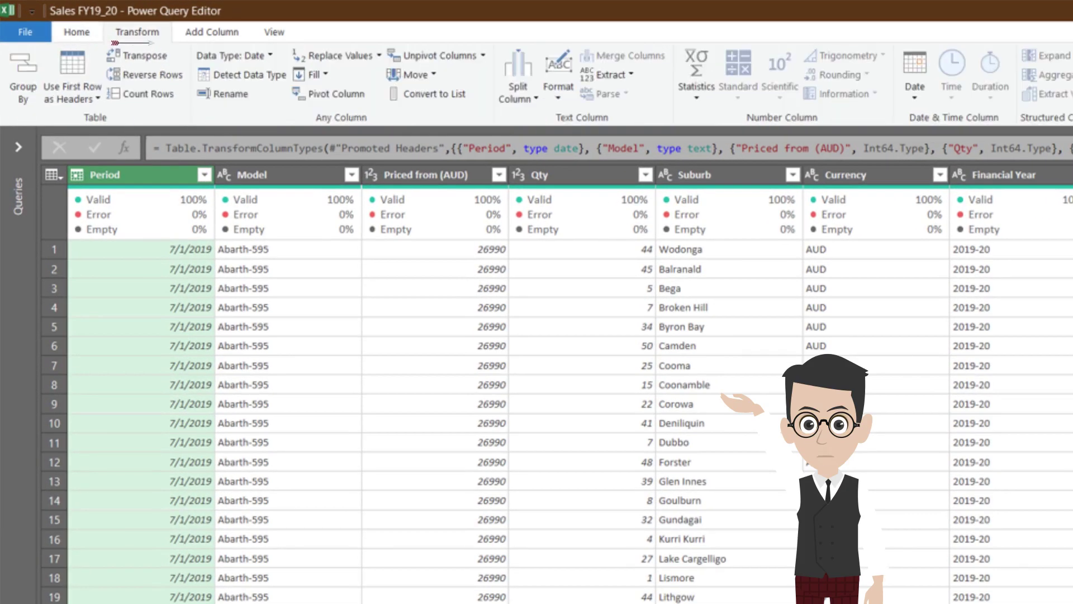
pyautogui.click(212, 32)
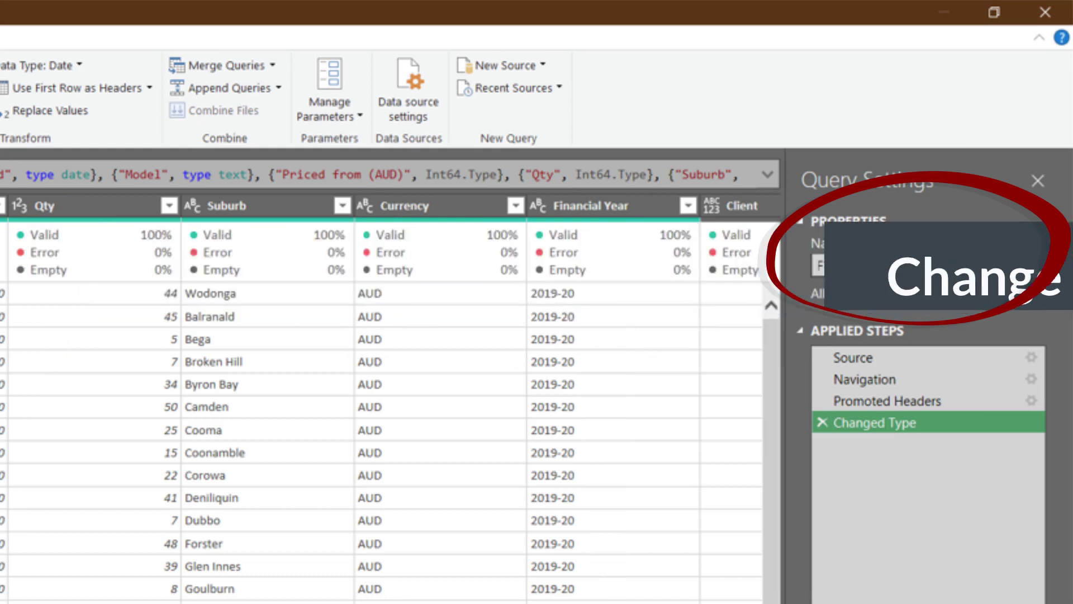
# Rename the query as FY2019-20.
pyautogui.write('FY2019-20')
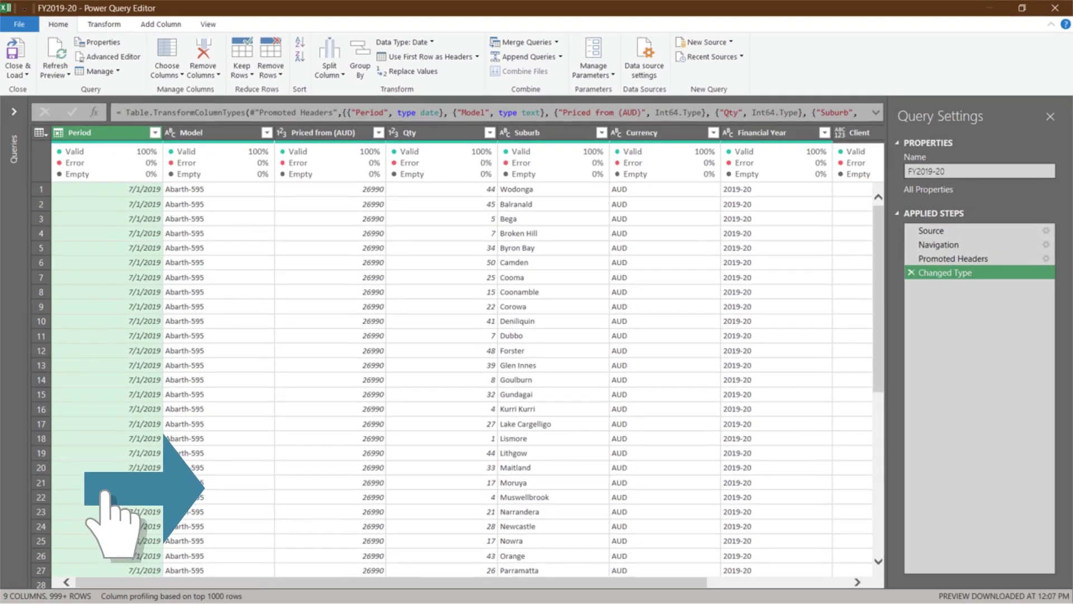
# Try removing all columns other than Client and Postcode, and delete the resulting applied step.
pyautogui.hscroll(3, 462, 380)
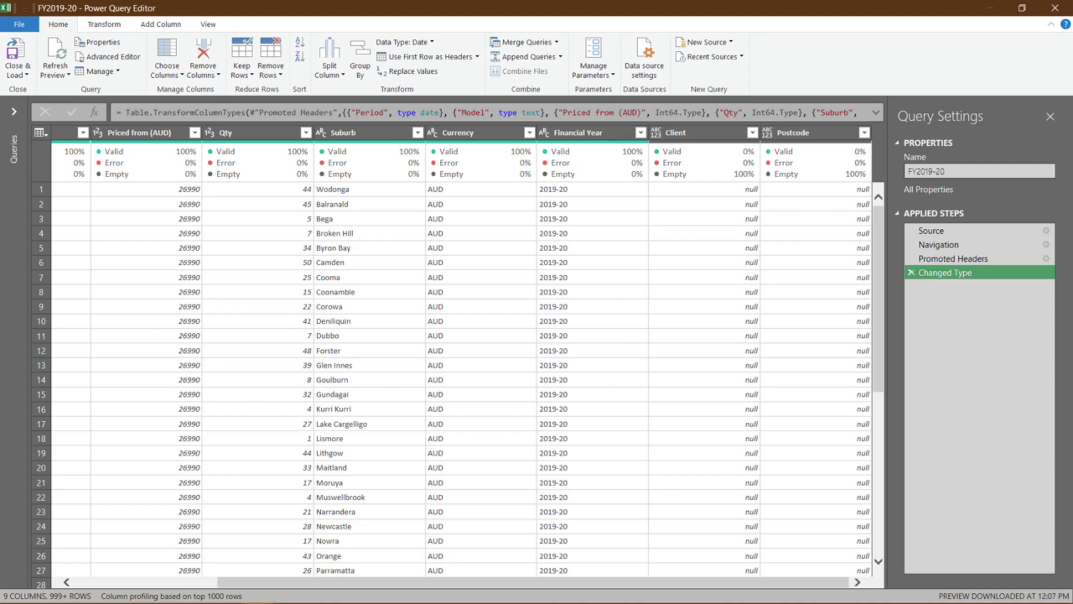
pyautogui.click(696, 133)
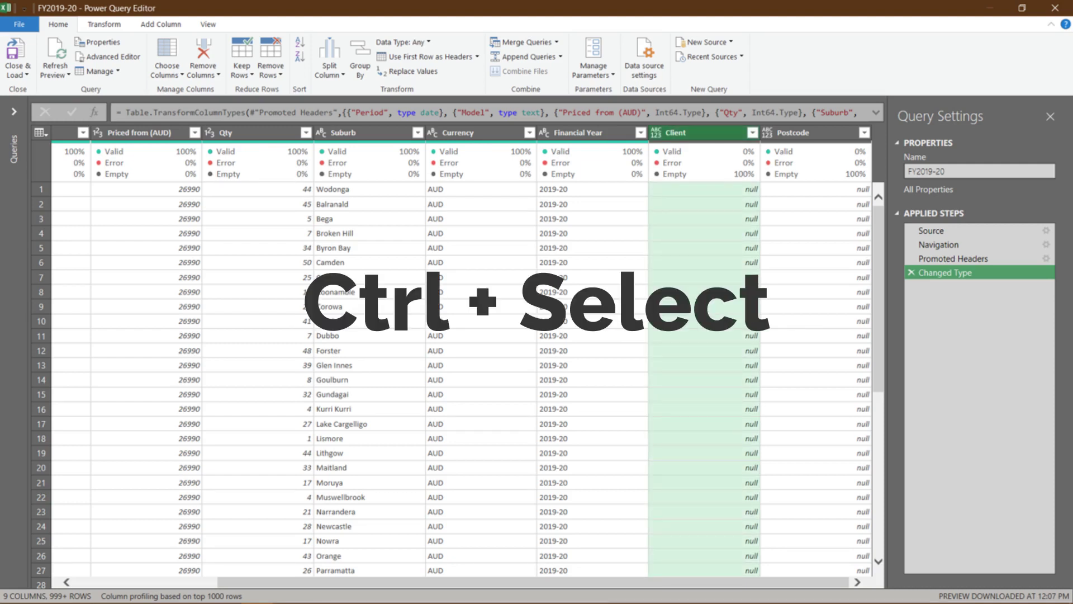
pyautogui.keyDown('ctrl'); pyautogui.click(807, 132); pyautogui.keyUp('ctrl')
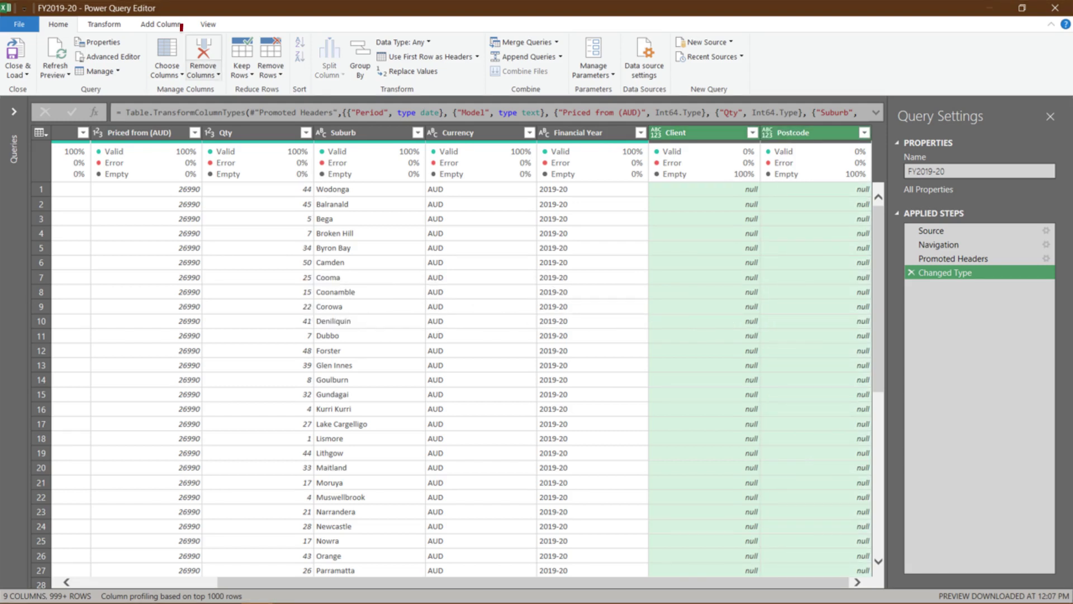
pyautogui.click(203, 70)
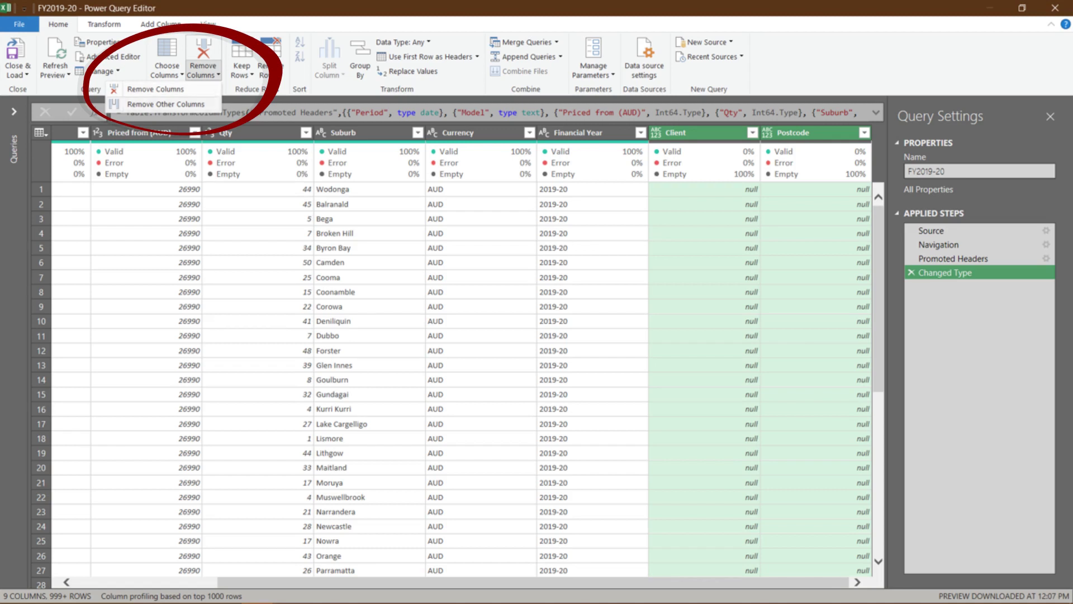
pyautogui.click(166, 103)
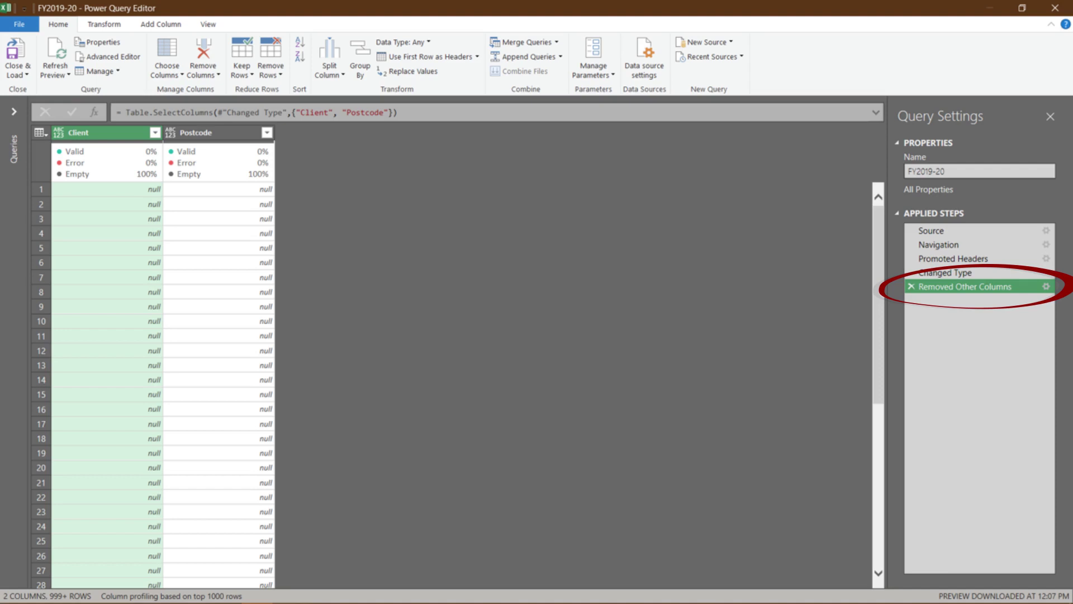
pyautogui.click(911, 286)
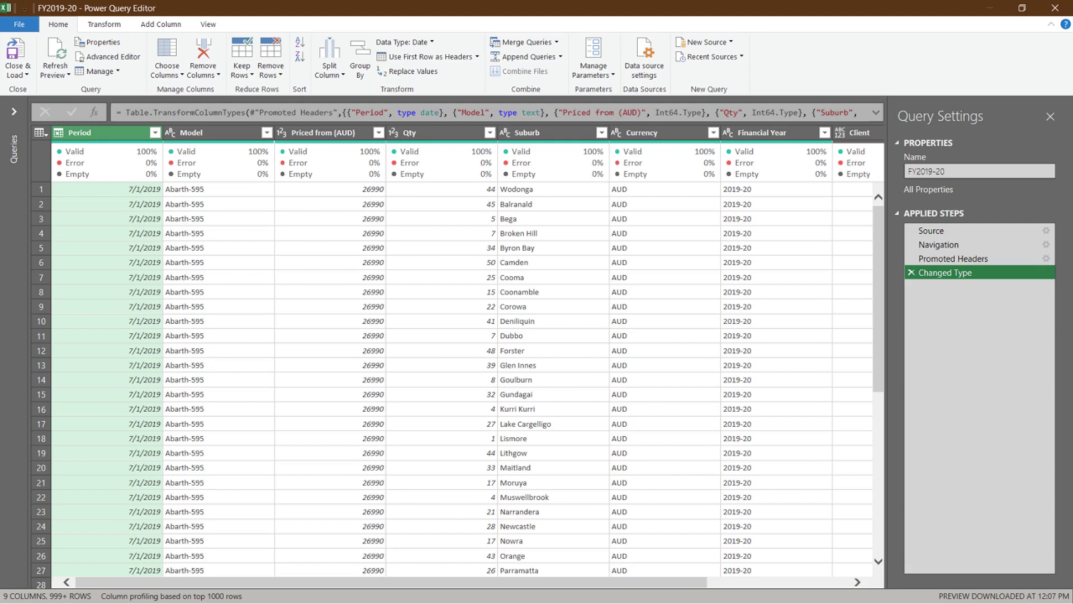
# Remove the empty Client and Postcode columns from the query.
pyautogui.hscroll(3, 467, 357)
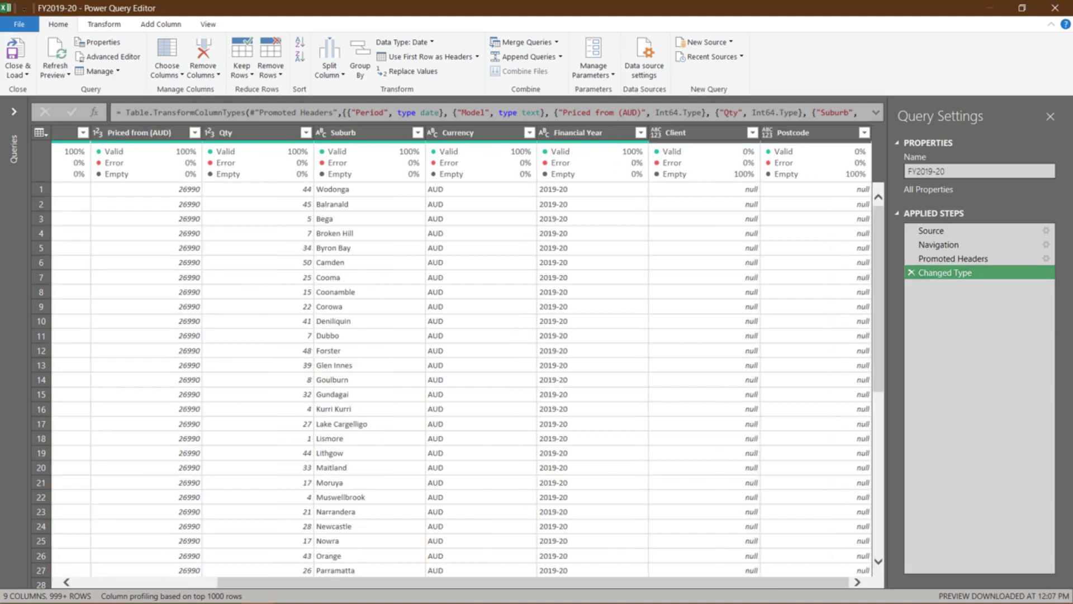
pyautogui.click(698, 132)
pyautogui.keyDown('ctrl'); pyautogui.click(811, 133); pyautogui.keyUp('ctrl')
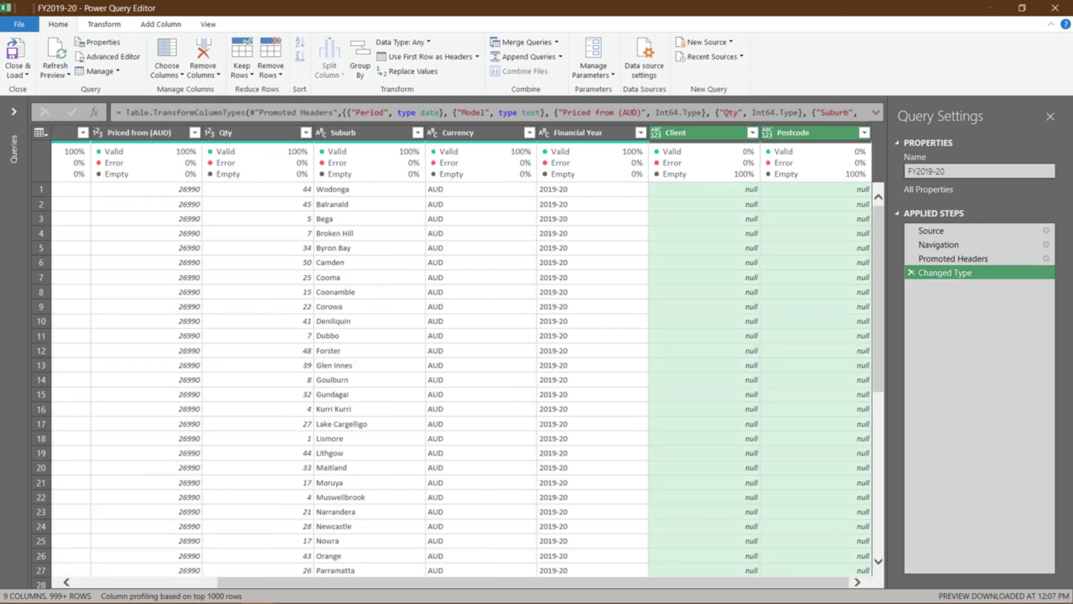
pyautogui.click(203, 74)
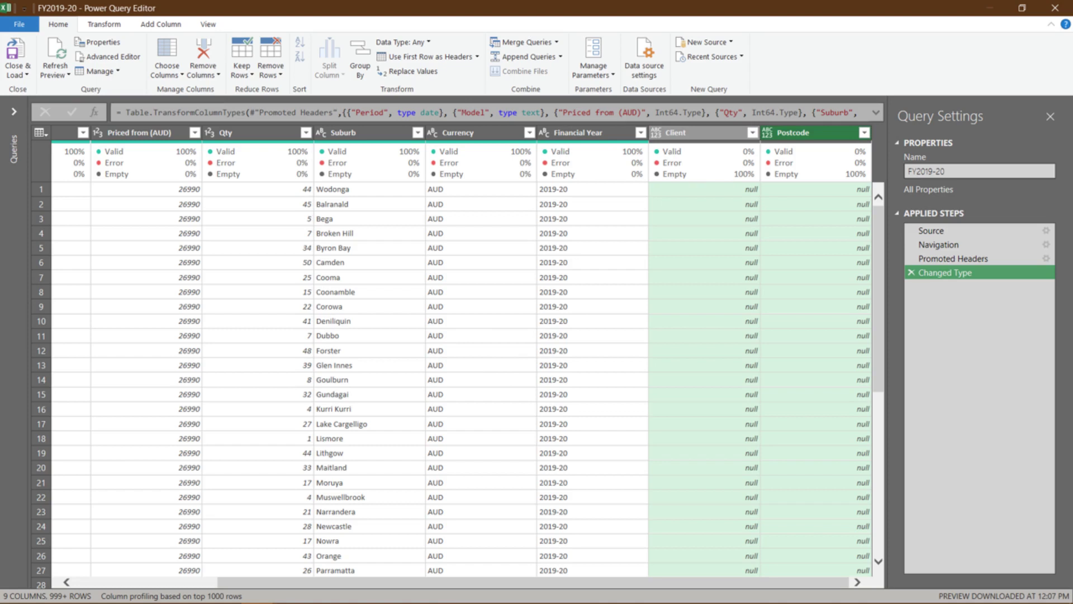
pyautogui.rightClick(688, 139)
pyautogui.click(743, 159)
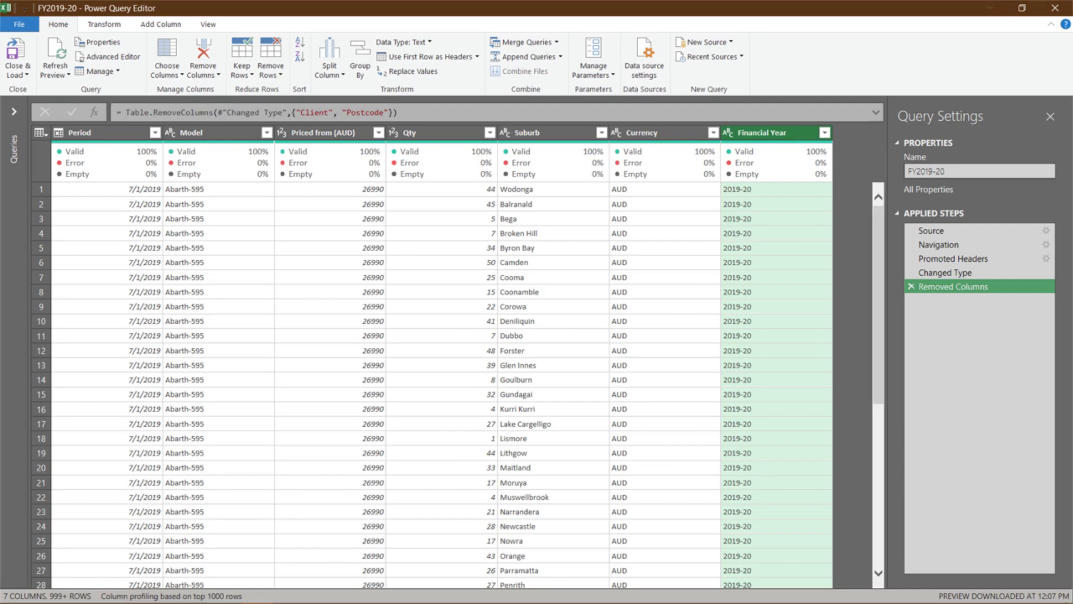
# Split the Model column by a custom hyphen delimiter at each occurrence of the delimiter.
pyautogui.click(213, 132)
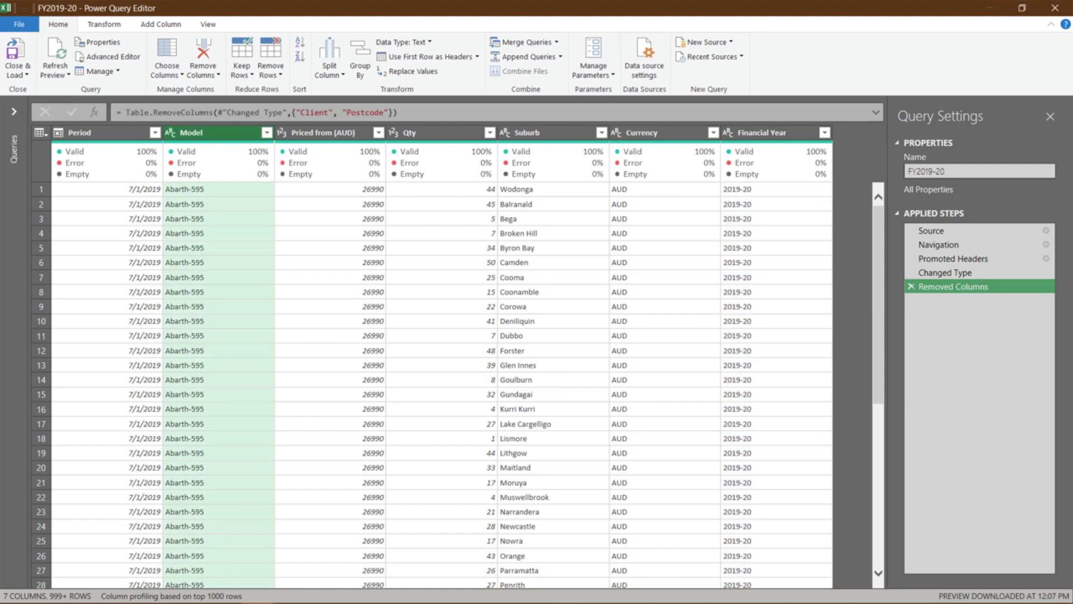
pyautogui.moveTo(192, 132); pyautogui.dragTo(112, 133)
pyautogui.click(329, 66)
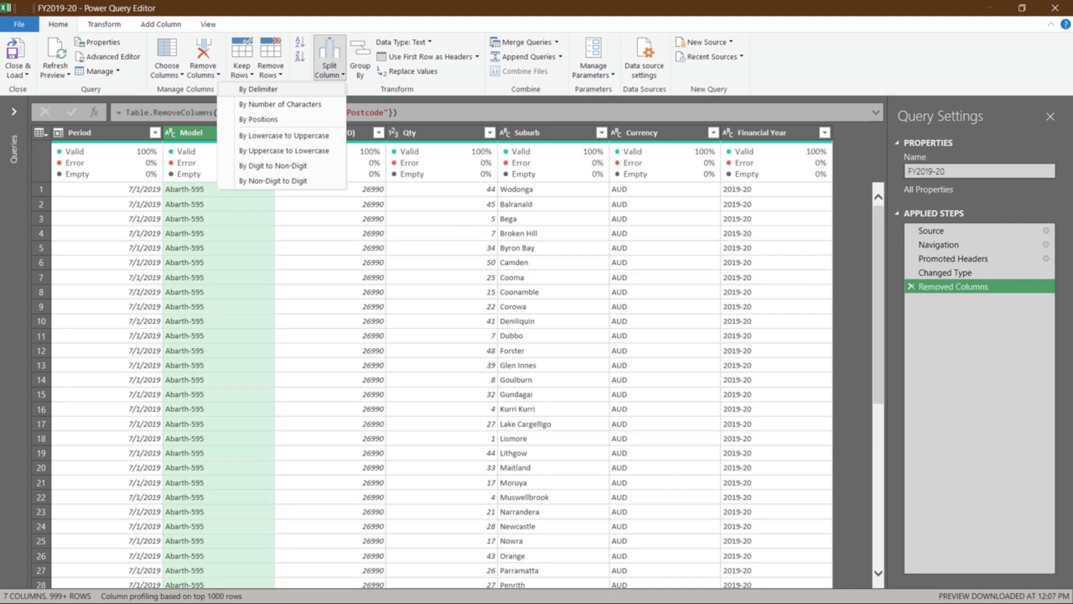
pyautogui.click(258, 89)
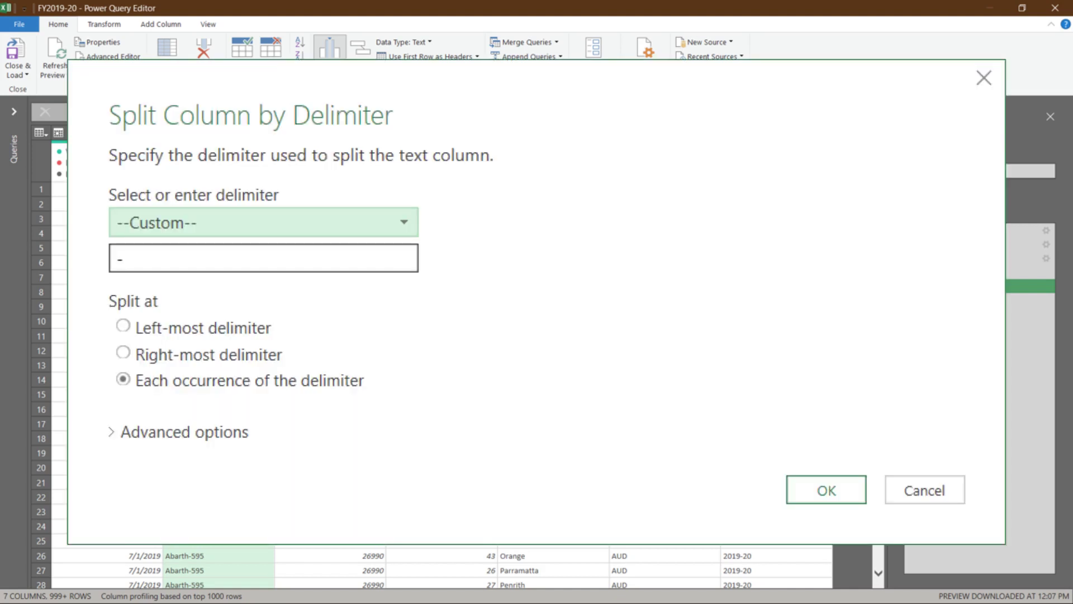
pyautogui.click(263, 222)
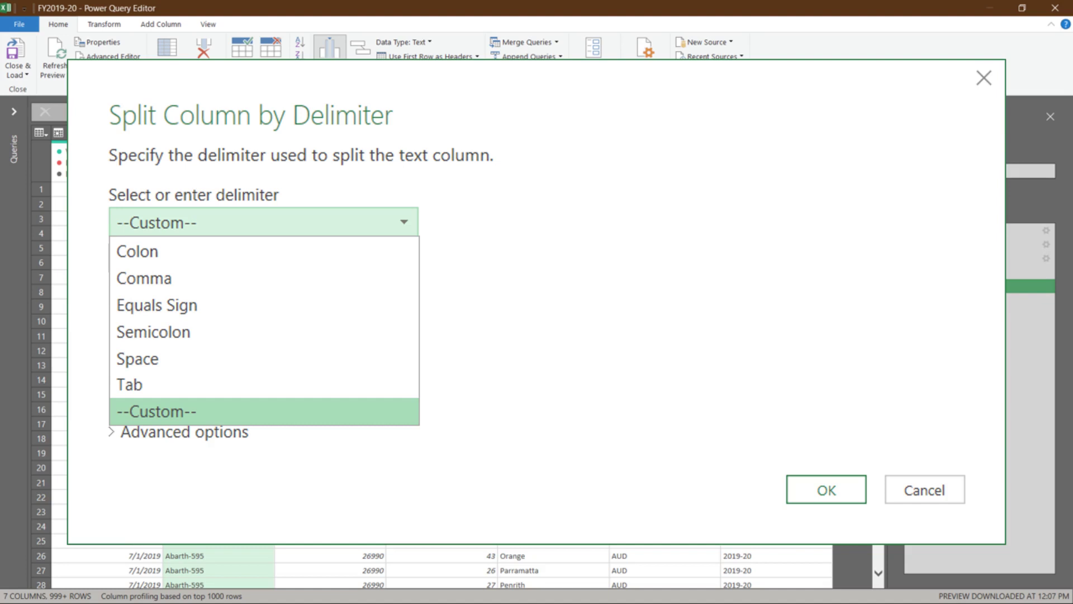
pyautogui.click(826, 489)
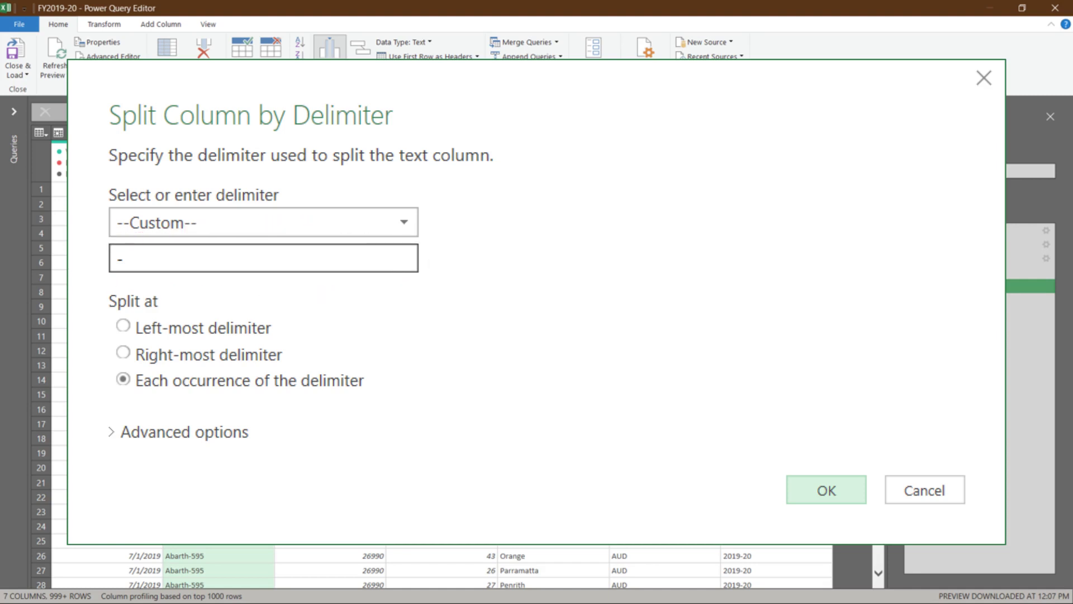
pyautogui.press('Return')
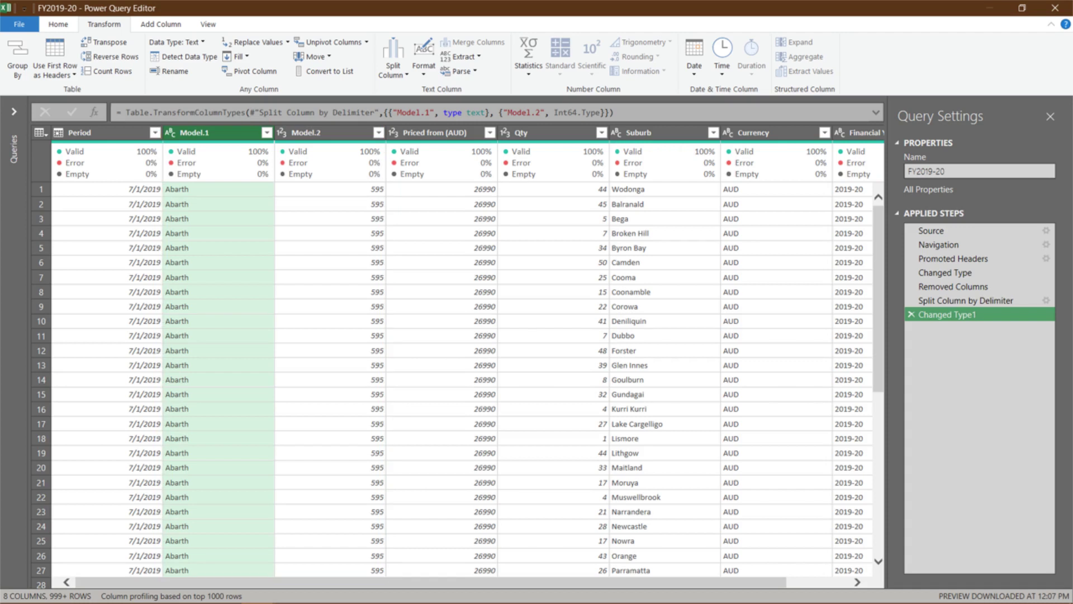
# Rename the two columns split from Model as Brand and Model.
pyautogui.press('F2')
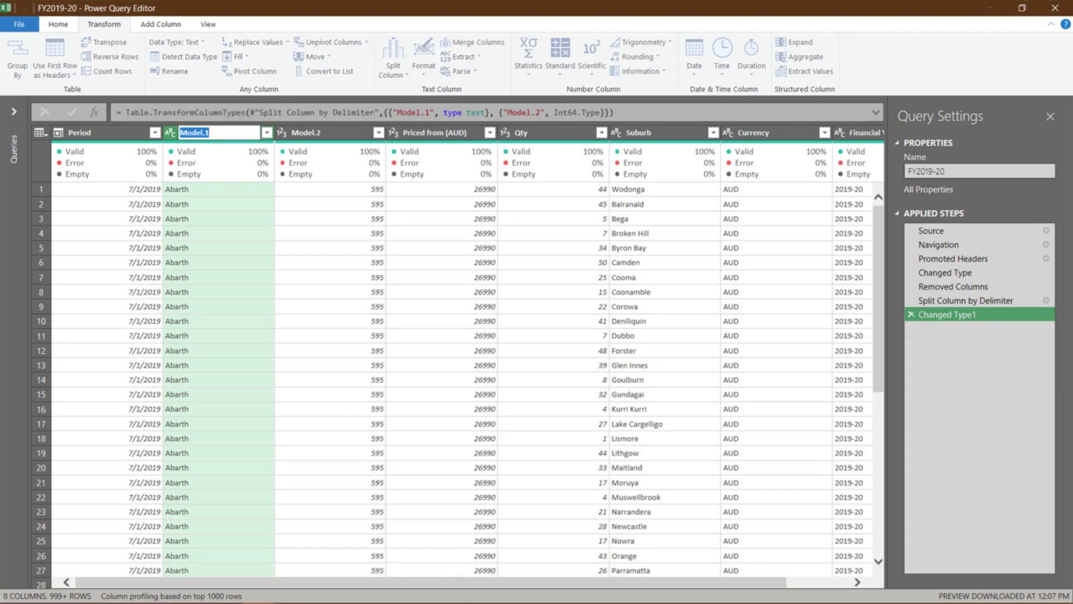
pyautogui.write('Brand')
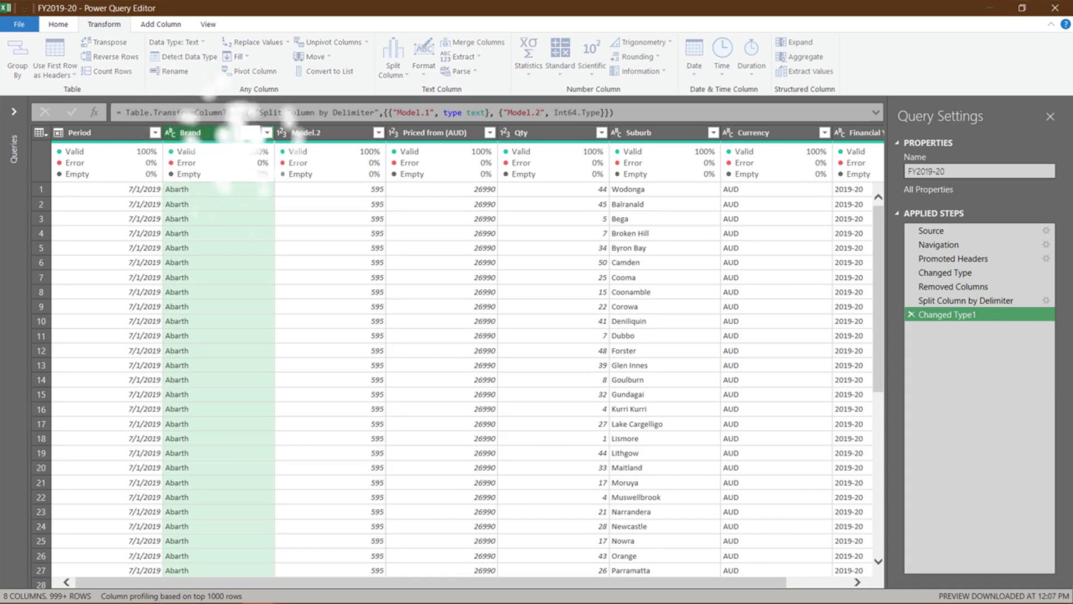
pyautogui.press('Return')
pyautogui.click(327, 132)
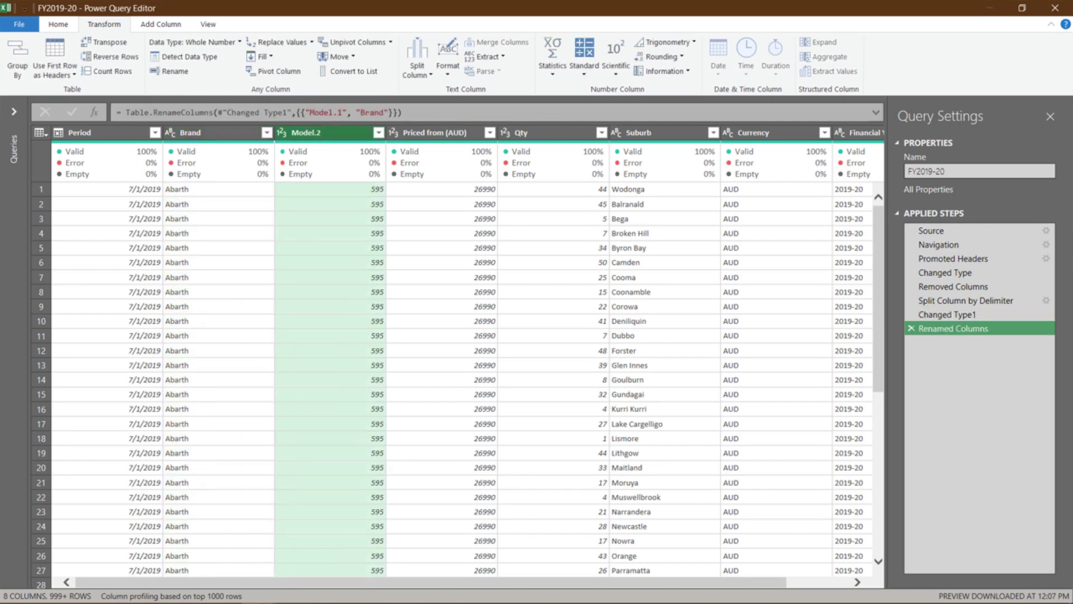
pyautogui.press('F2')
pyautogui.write('Model')
pyautogui.press('Return')
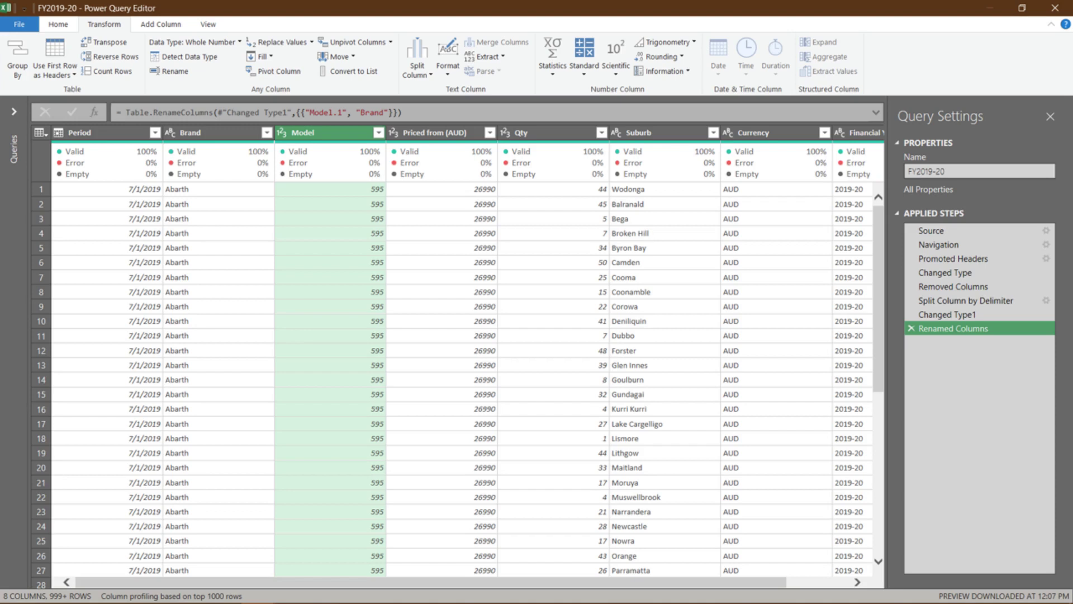
# Add a new column that multiplies the Priced from (AUD) column by the Qty column.
pyautogui.click(433, 133)
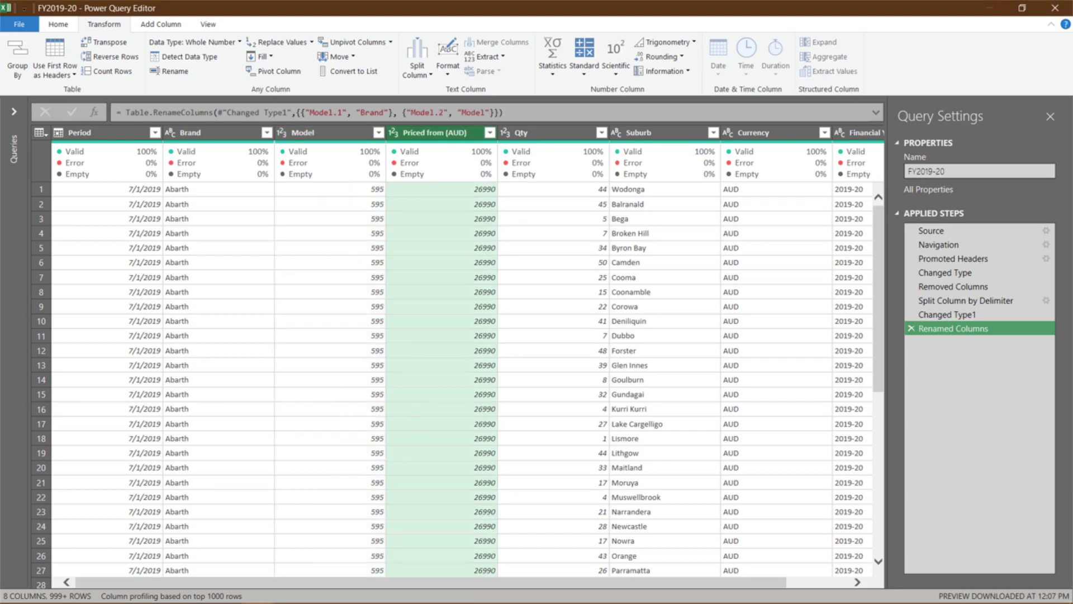
pyautogui.keyDown('ctrl'); pyautogui.click(543, 133); pyautogui.keyUp('ctrl')
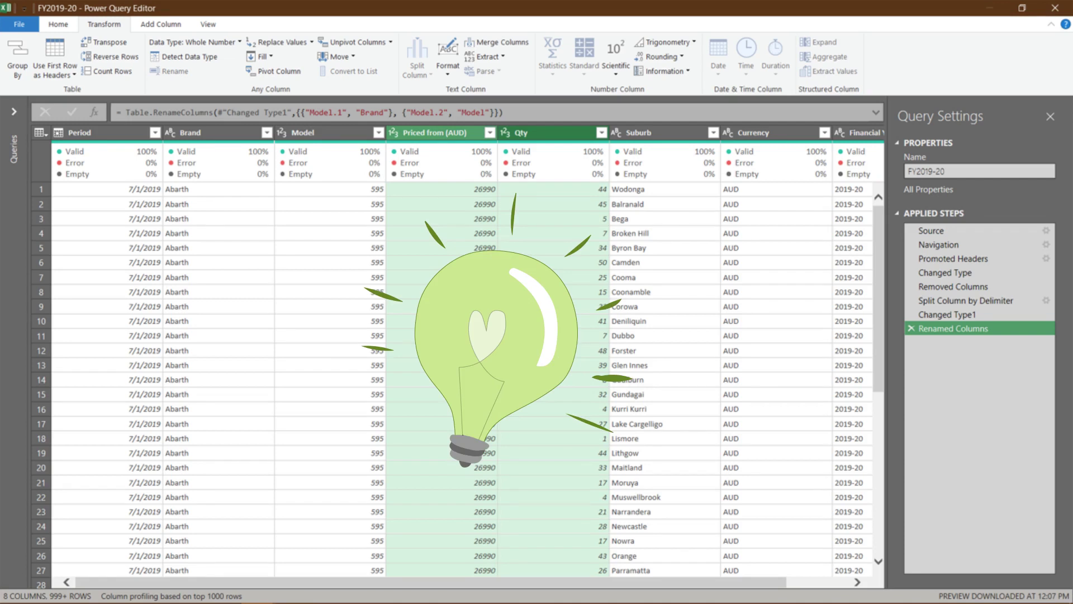
pyautogui.click(161, 24)
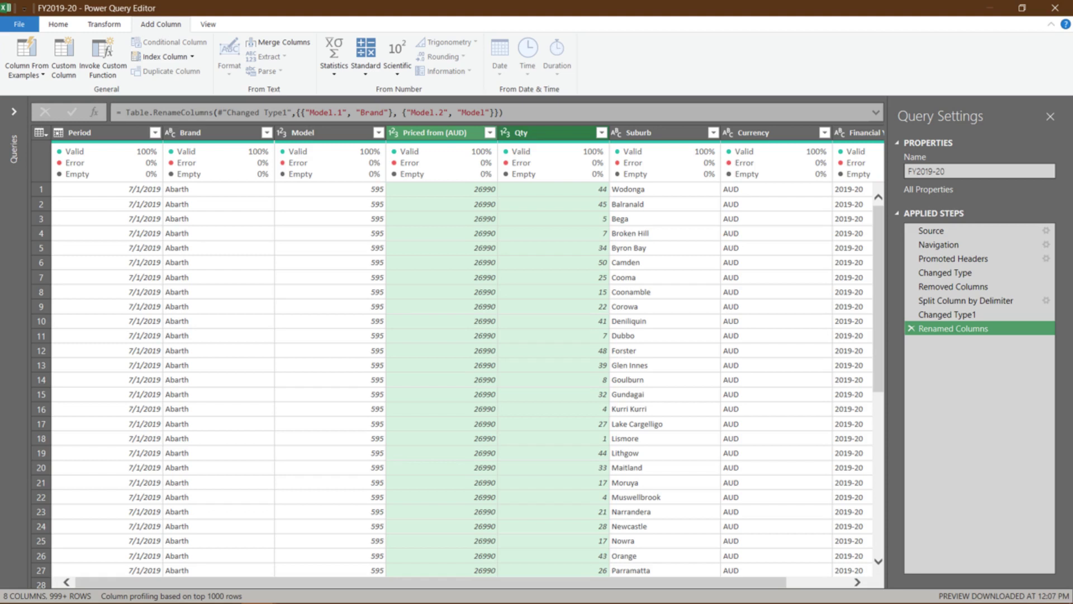
pyautogui.click(366, 56)
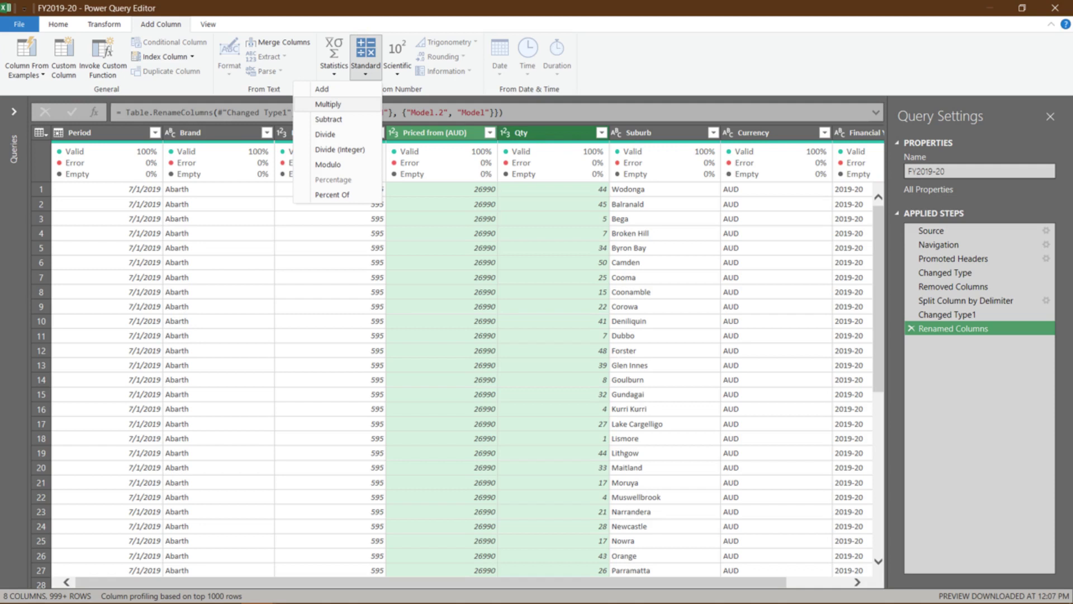
pyautogui.click(329, 104)
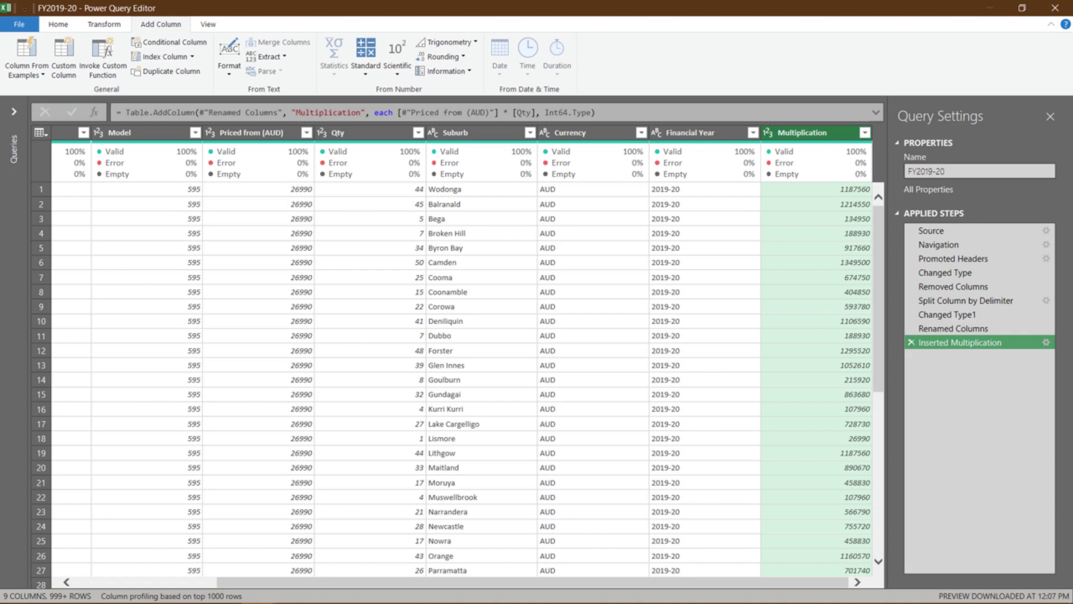
# Rename the new multiplication column as Sales $.
pyautogui.rightClick(829, 133)
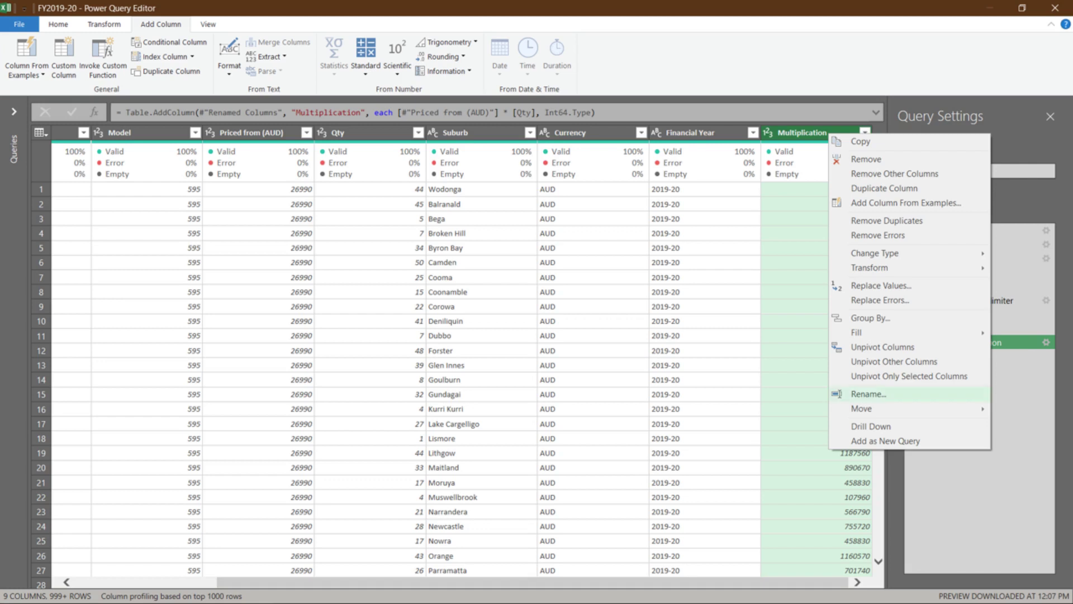
pyautogui.click(868, 393)
pyautogui.write('Sales $')
pyautogui.press('Return')
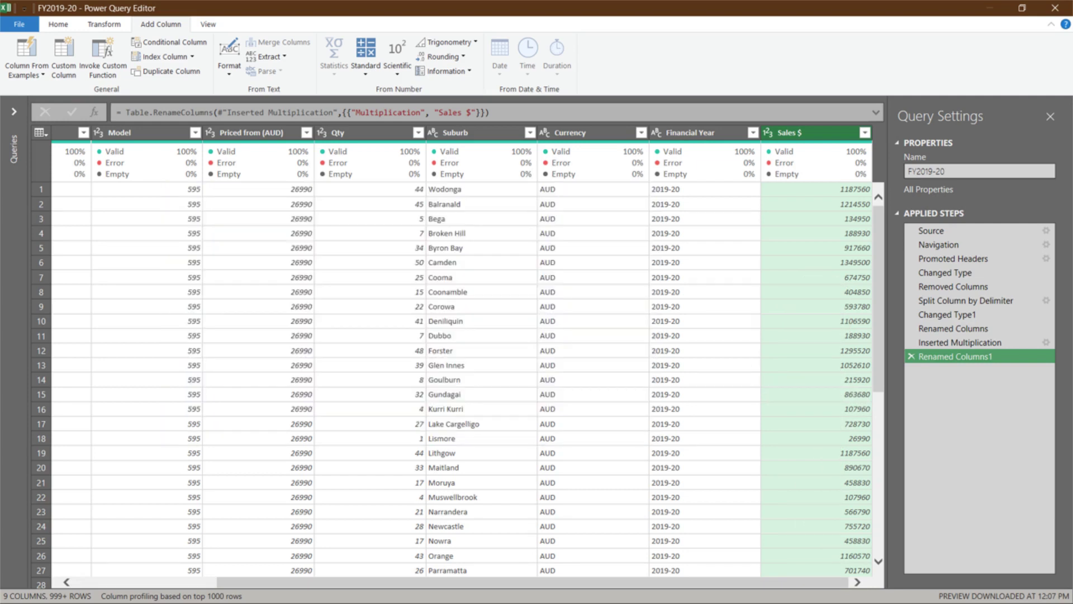
# Replace the hyphen "-" with a slash "/" in the values of the Financial Year column.
pyautogui.click(690, 132)
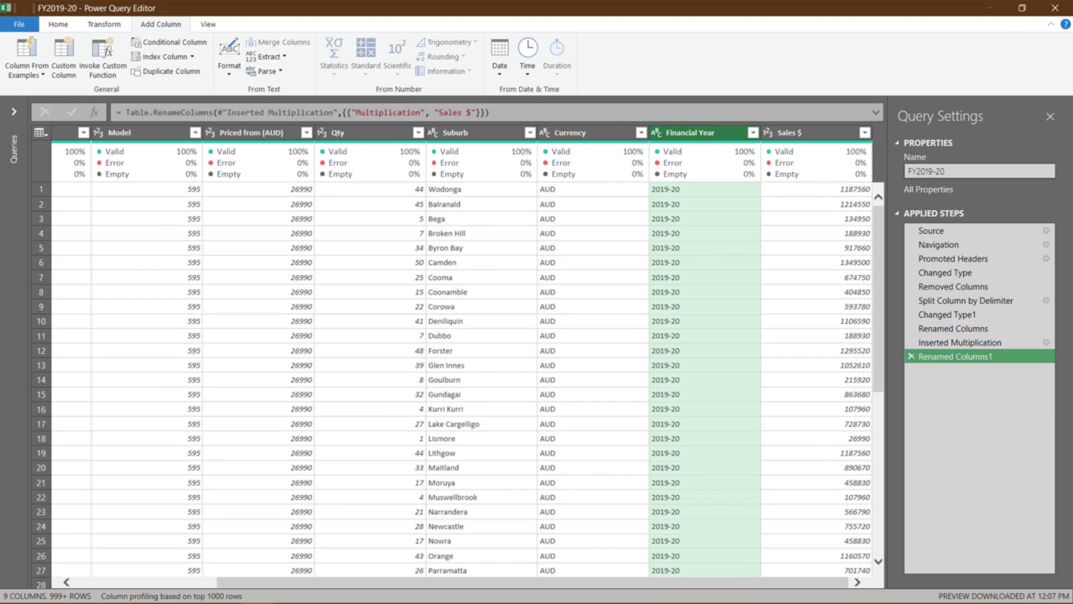
pyautogui.click(58, 24)
pyautogui.click(408, 71)
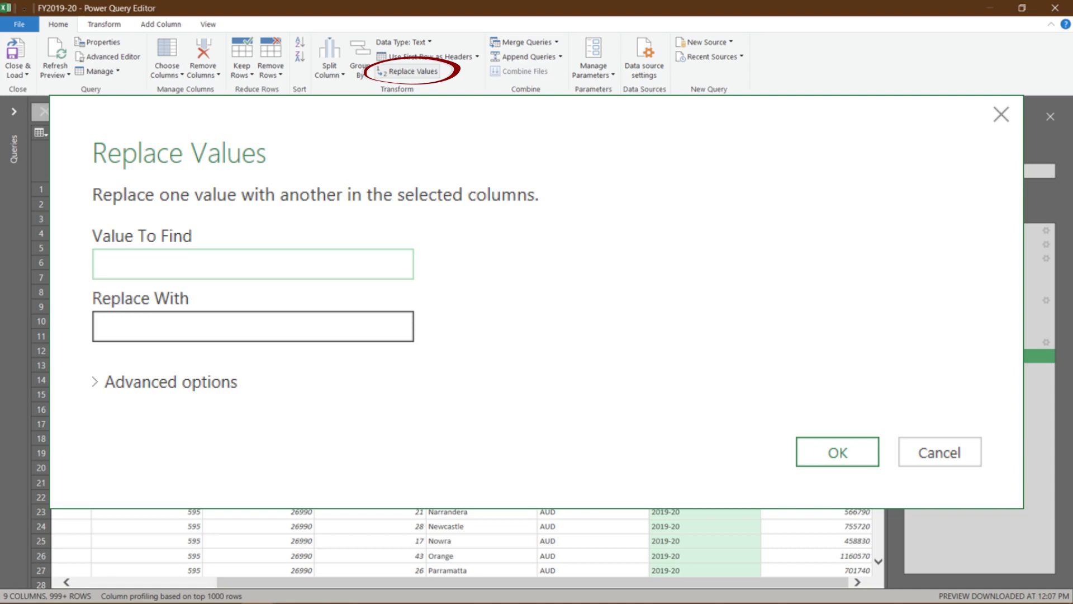
pyautogui.write('-')
pyautogui.press('Tab')
pyautogui.write('/')
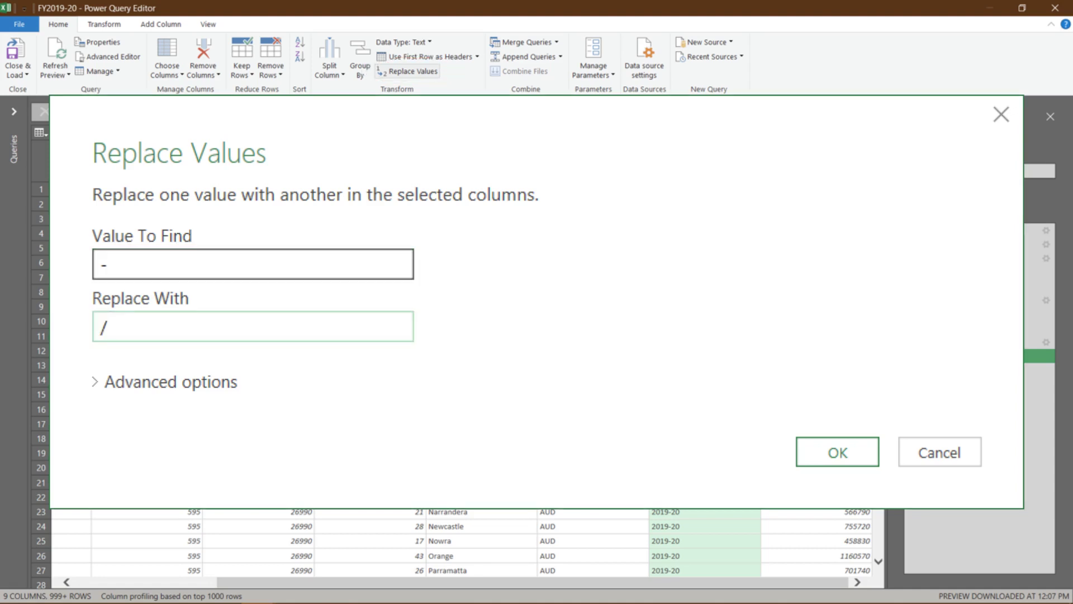
pyautogui.press('Tab')
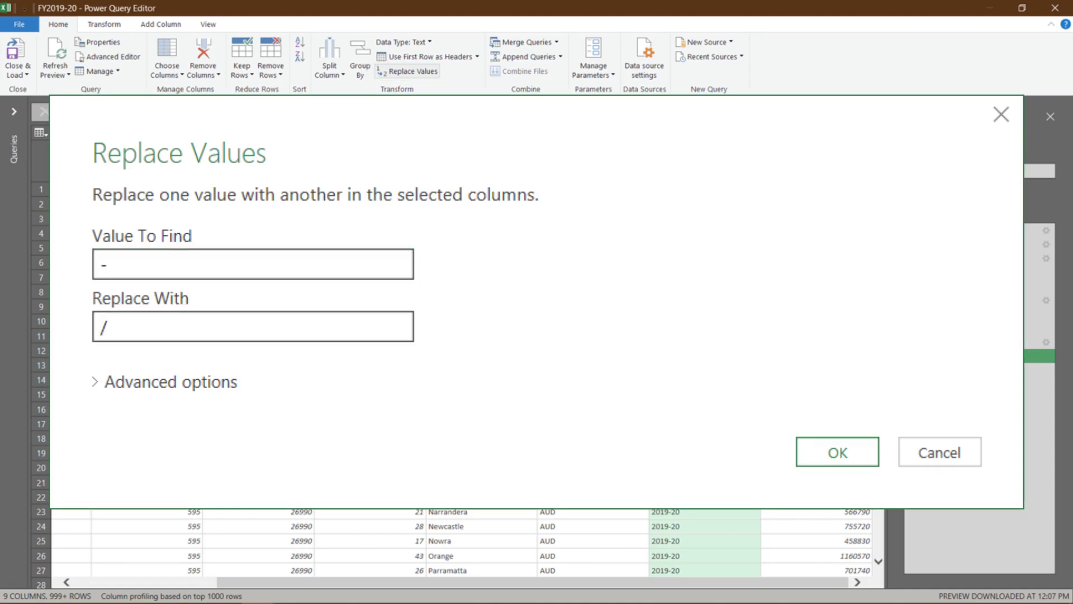
pyautogui.press('Return')
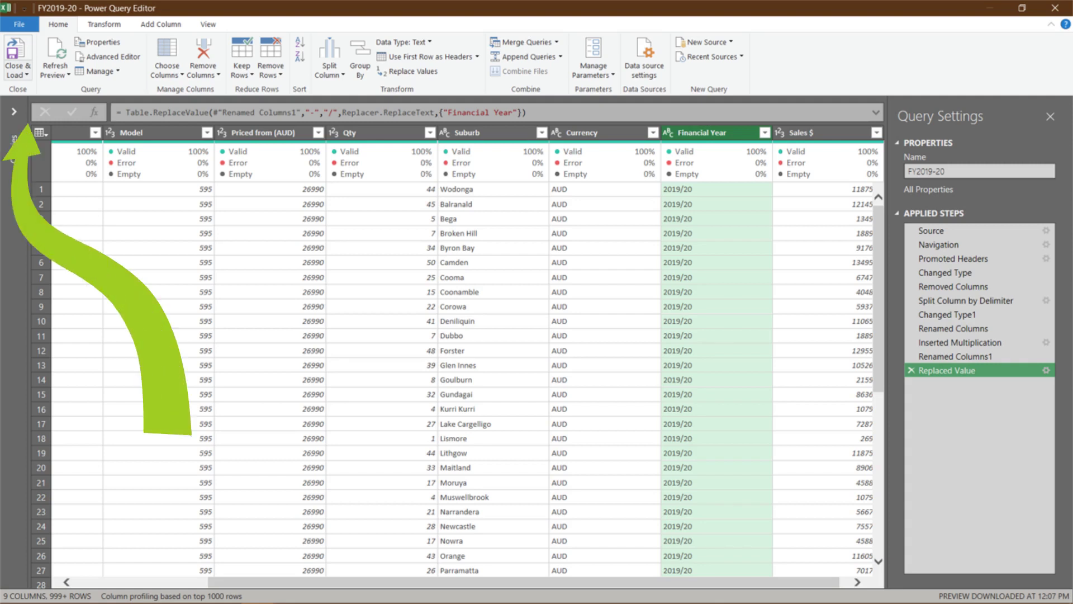
# Close the query editor and load the query as a PivotTable Report on a new worksheet.
pyautogui.click(17, 70)
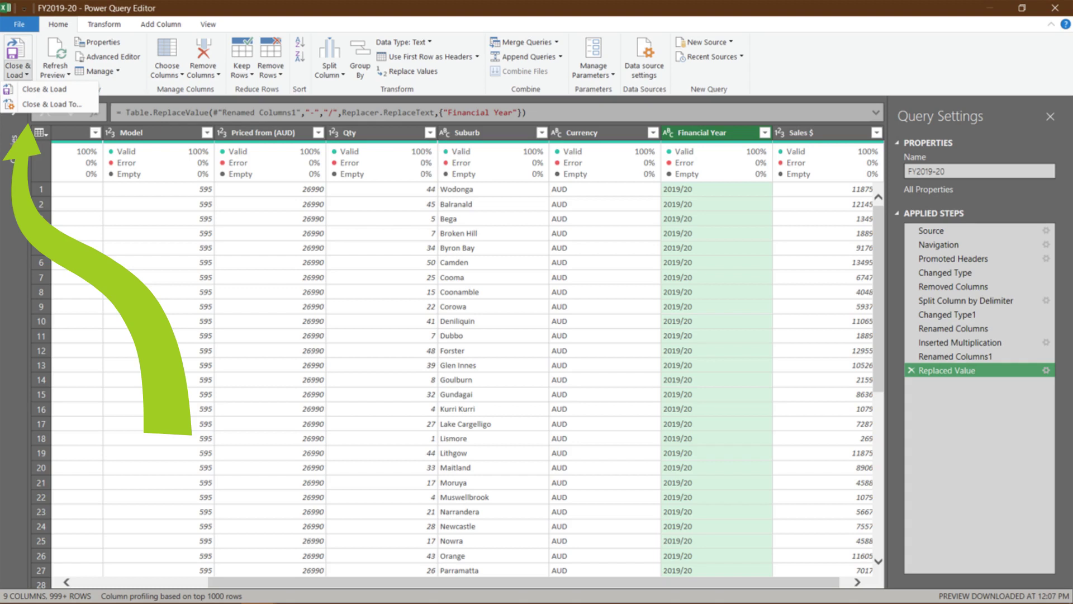
pyautogui.click(52, 104)
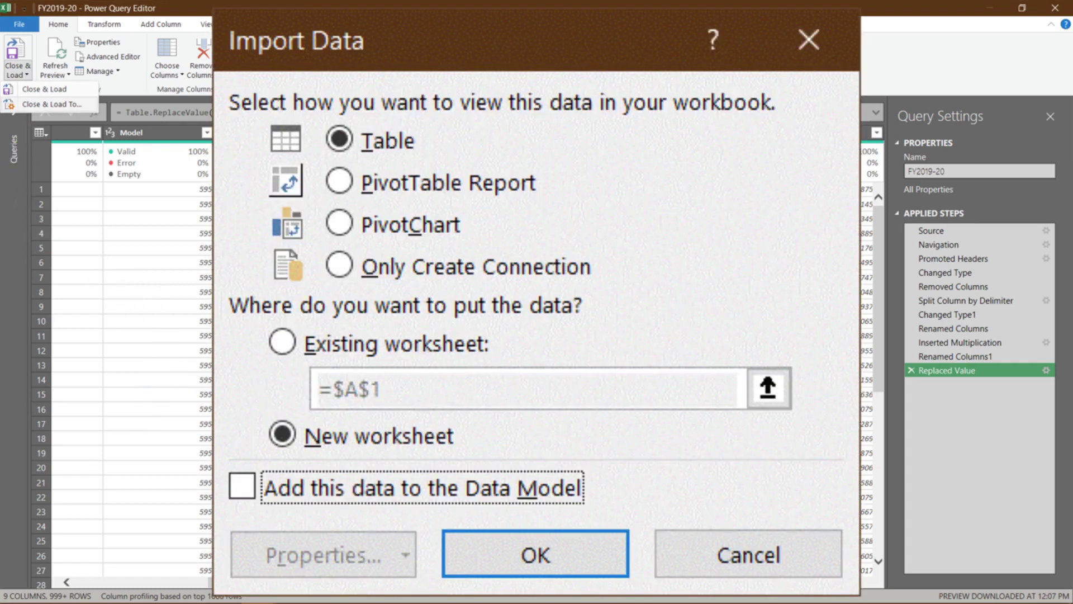
pyautogui.click(339, 182)
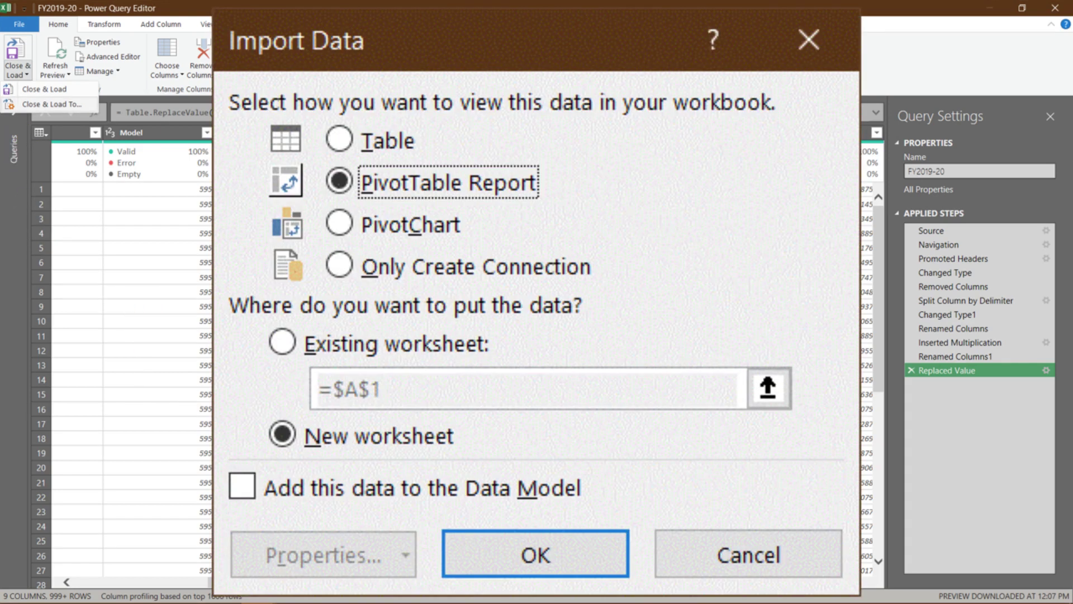
pyautogui.click(535, 554)
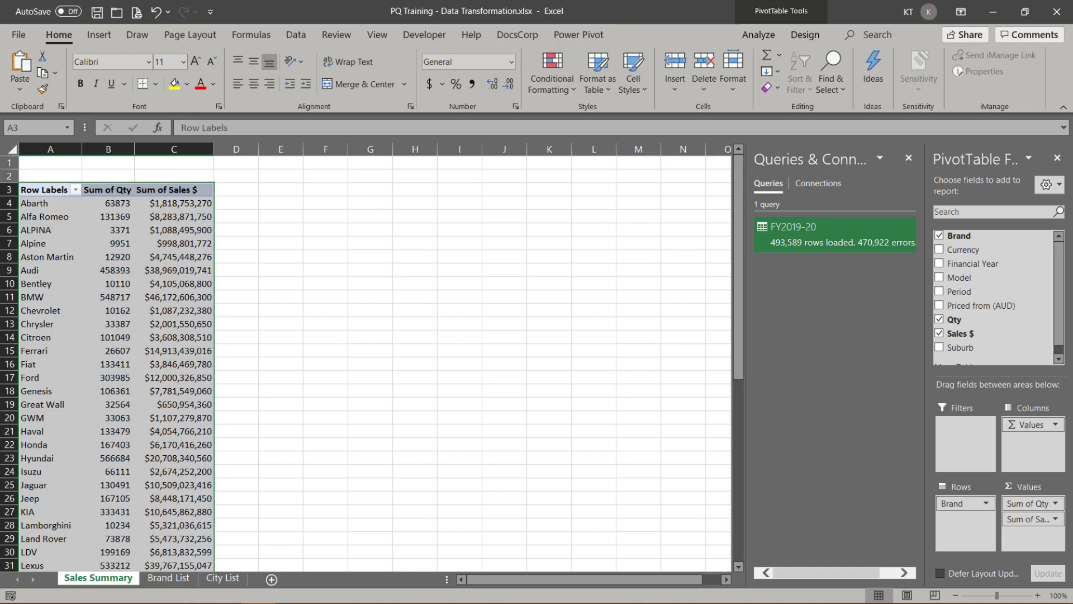
# Reopen the FY2019-20 query for editing and set up a Group By on Brand with a new column named Qty.
pyautogui.rightClick(759, 247)
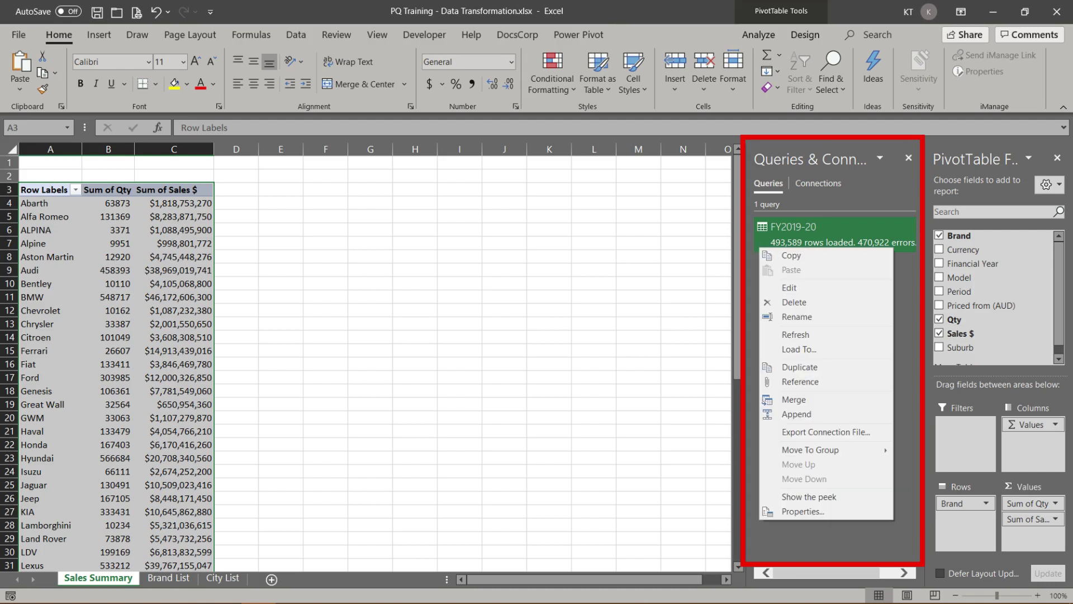
pyautogui.click(789, 287)
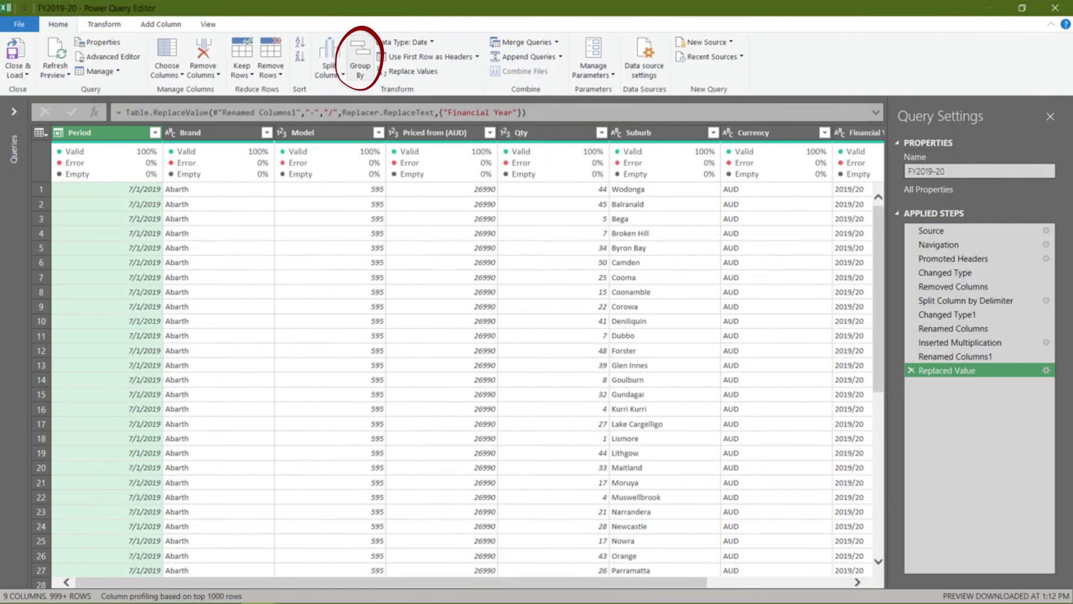
pyautogui.click(359, 59)
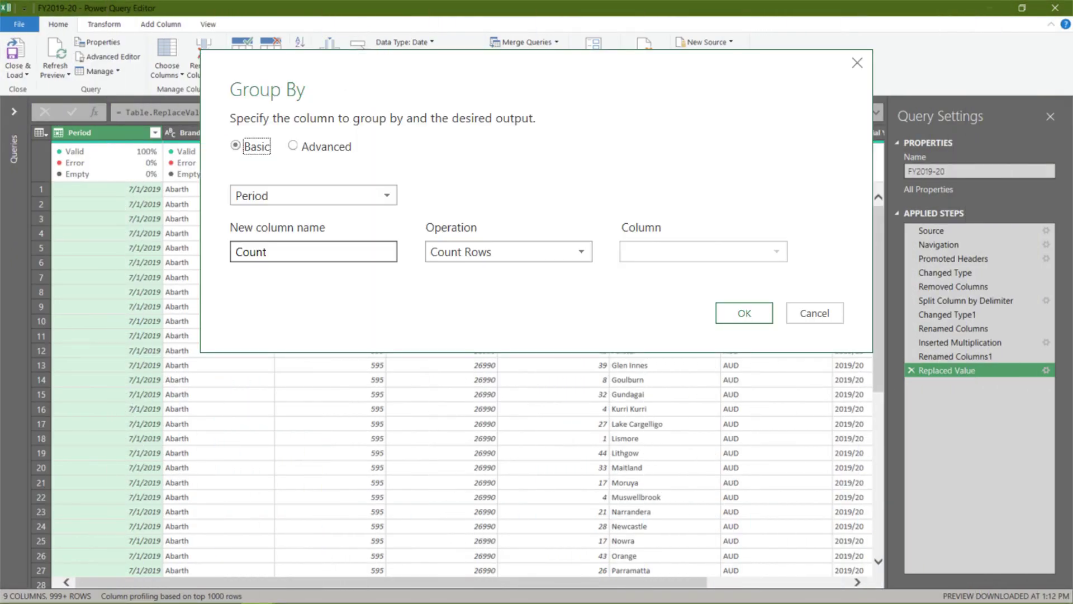
pyautogui.click(313, 195)
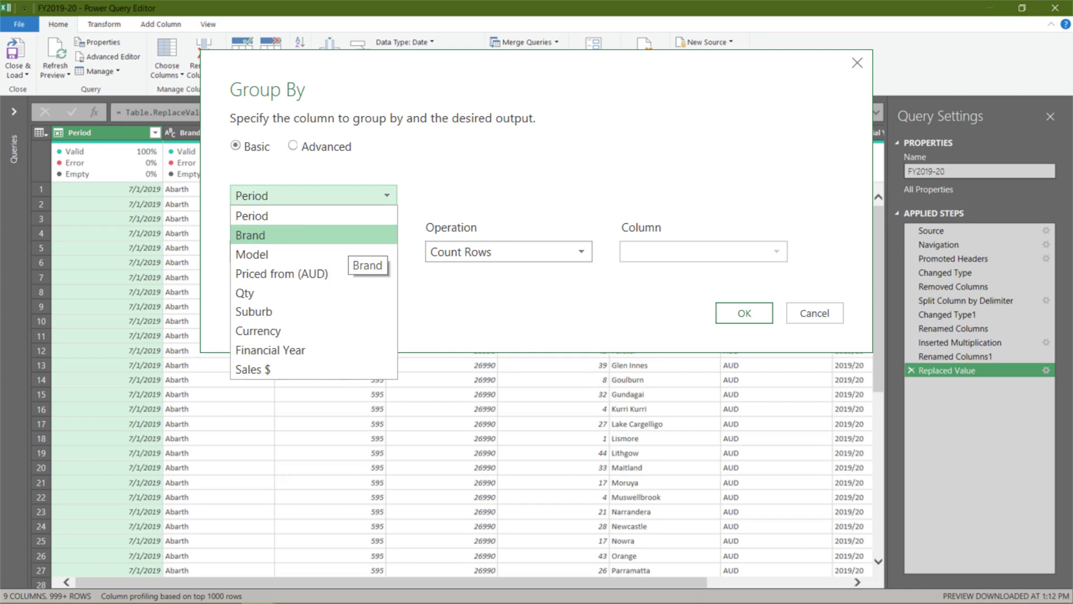
pyautogui.click(336, 237)
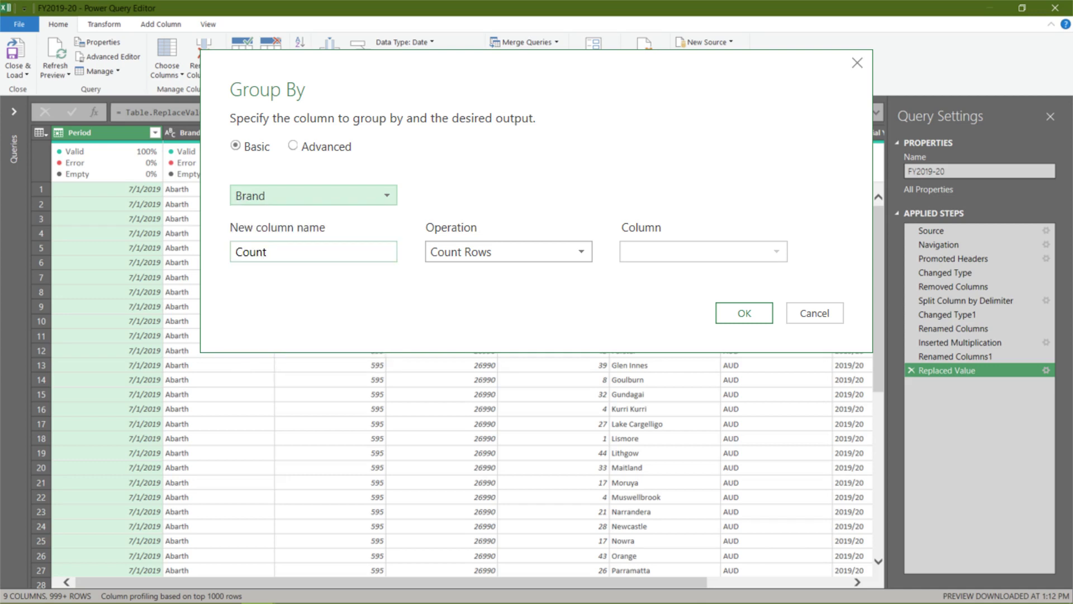
pyautogui.press('Tab')
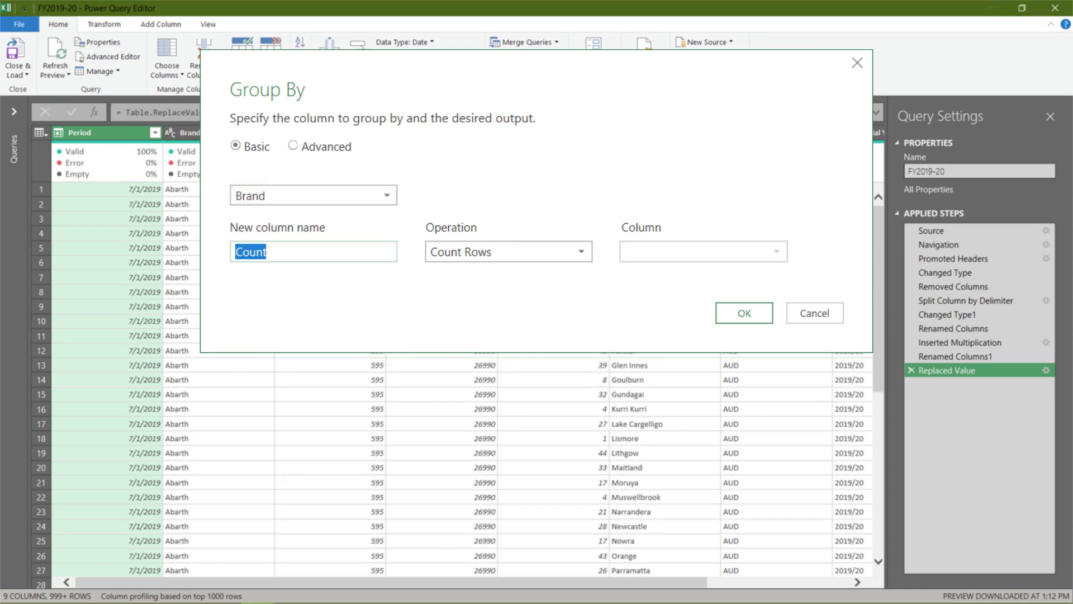
pyautogui.write('Qty')
# Set the Qty aggregation to the Sum operation on the Qty column.
pyautogui.press('Tab')
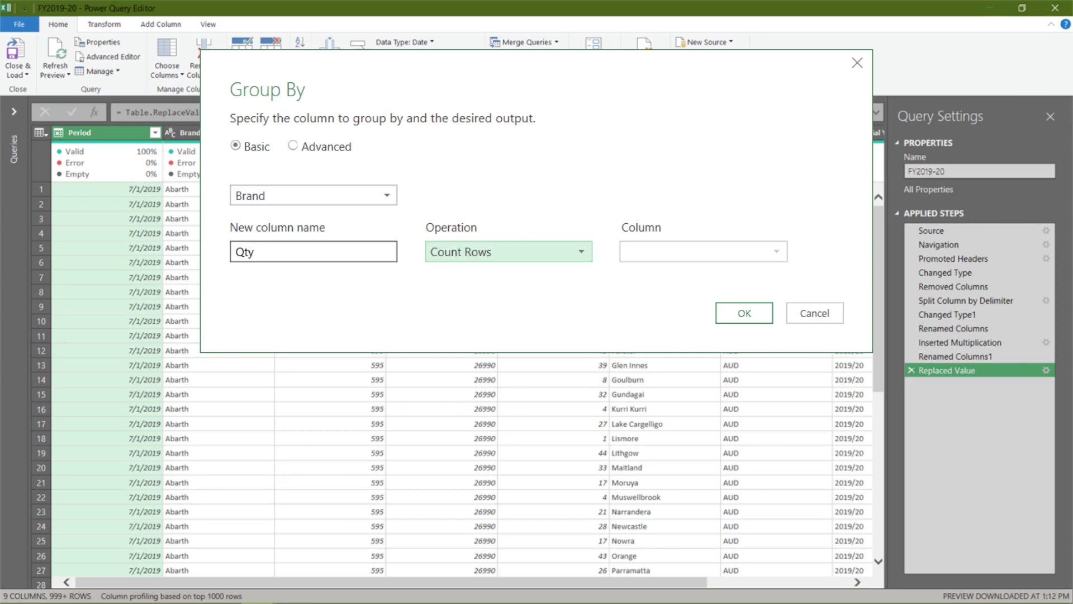
pyautogui.hotkey('alt', 'Down')
pyautogui.press('Up')
pyautogui.press('Up')
pyautogui.press('Up')
pyautogui.press('Up')
pyautogui.press('Up')
pyautogui.press('Return')
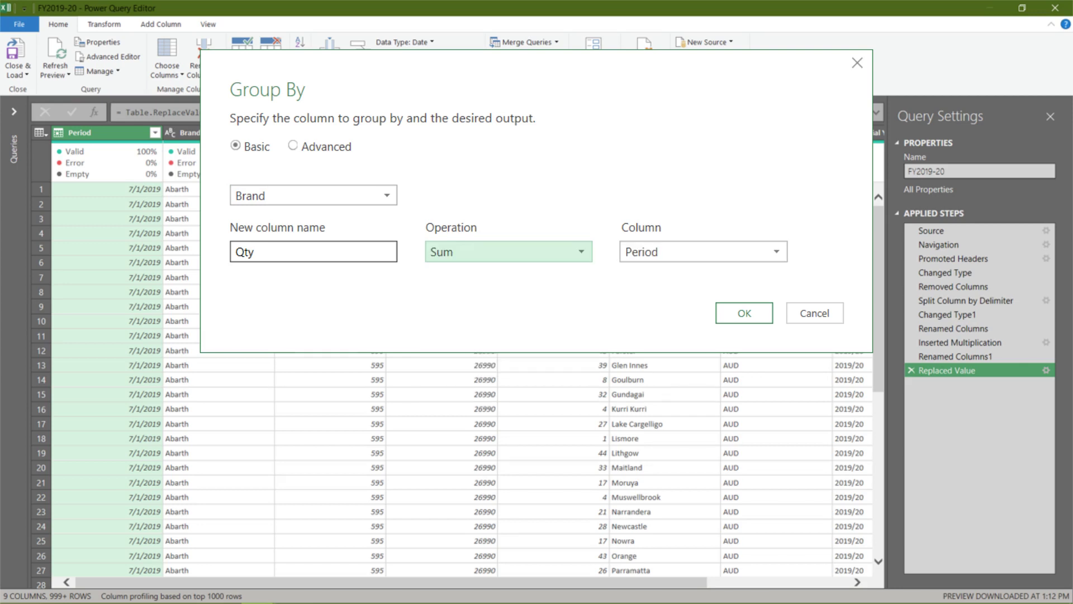
pyautogui.press('Tab')
pyautogui.hotkey('alt', 'Down')
pyautogui.press('Down')
pyautogui.press('Down')
pyautogui.press('Down')
pyautogui.press('Down')
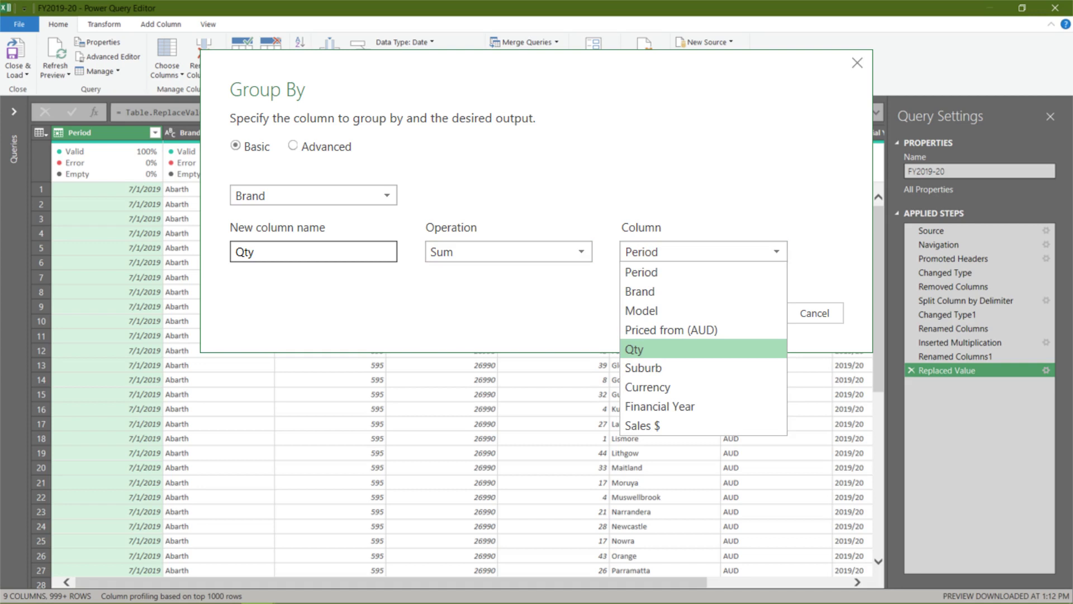
pyautogui.press('Return')
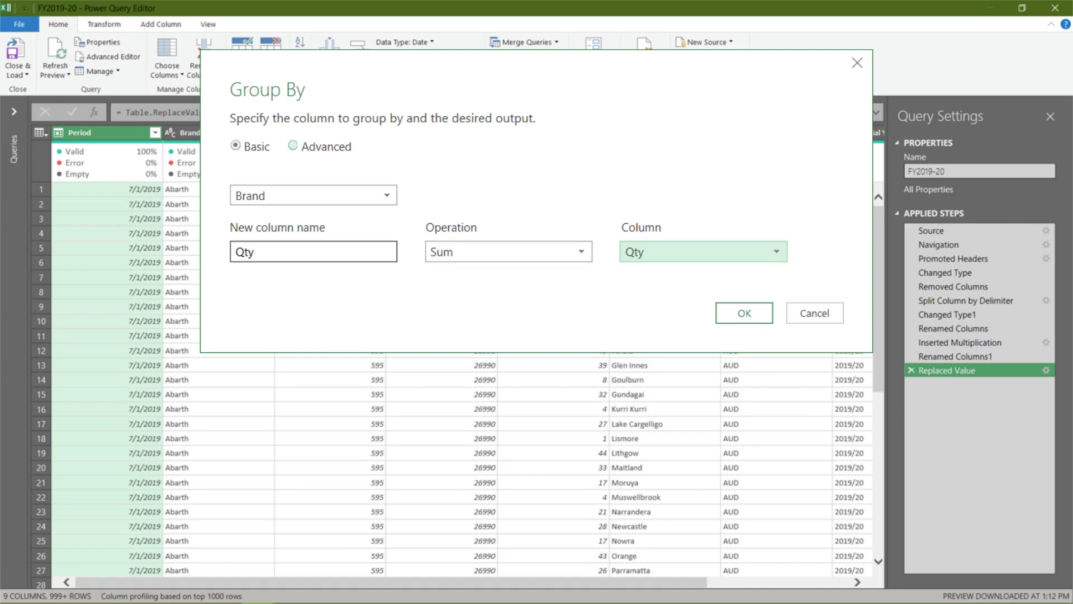
# In advanced grouping, add a Sales aggregation that sums Sales $, add Period as a second grouping, and apply the Group By.
pyautogui.click(292, 146)
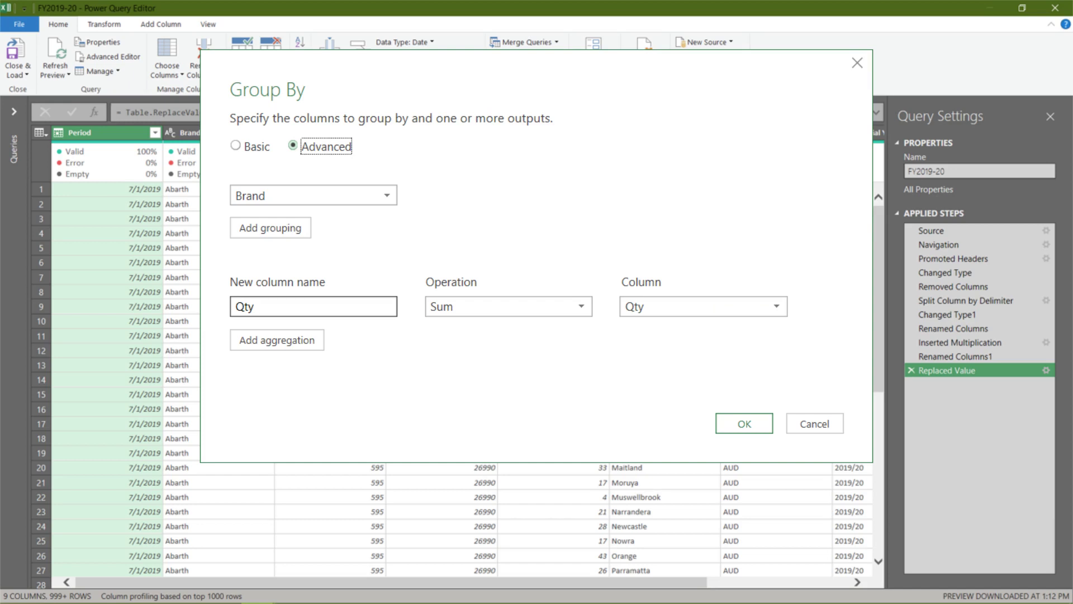
pyautogui.click(276, 340)
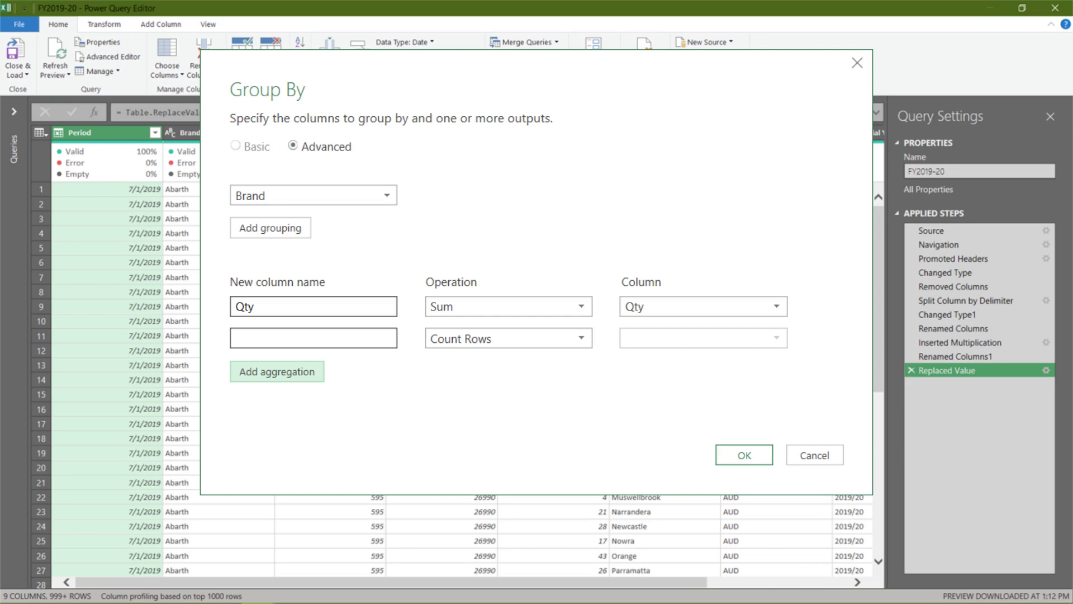
pyautogui.click(313, 337)
pyautogui.write('Sales')
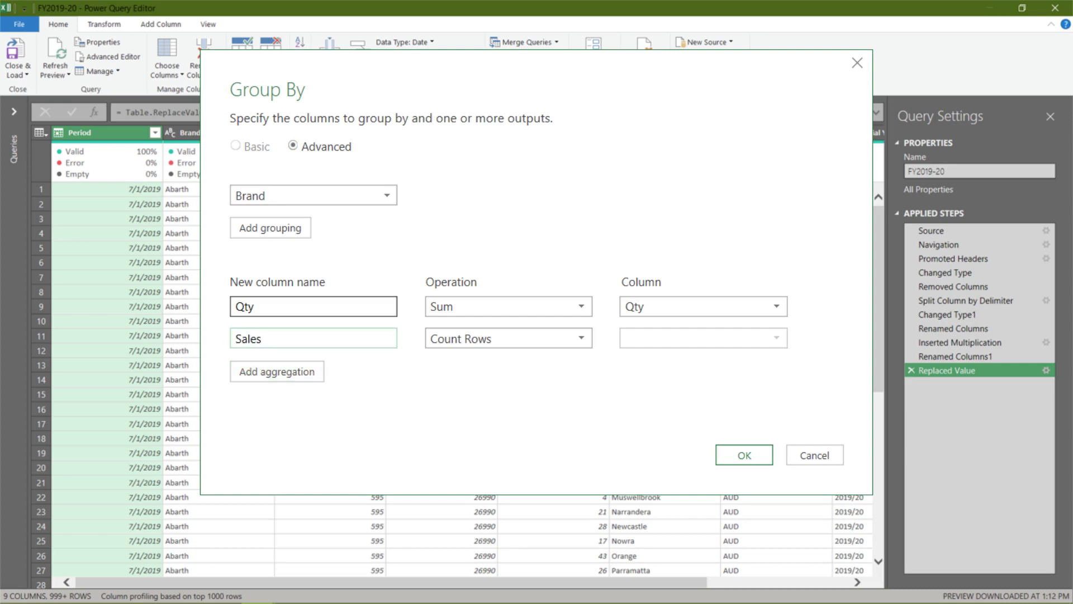
pyautogui.click(503, 338)
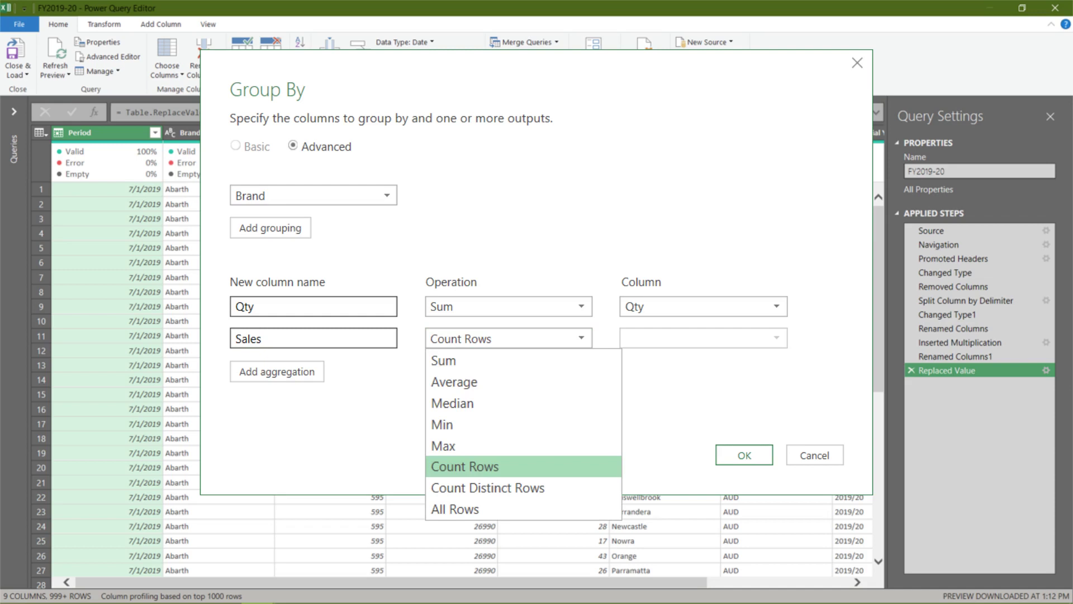
pyautogui.click(458, 360)
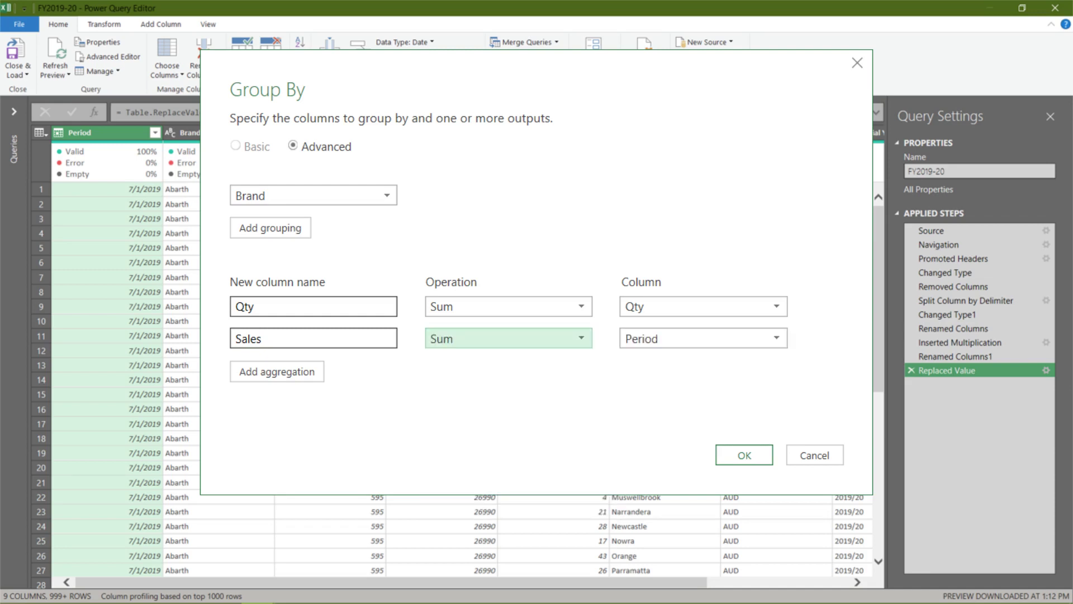
pyautogui.click(776, 338)
pyautogui.click(643, 544)
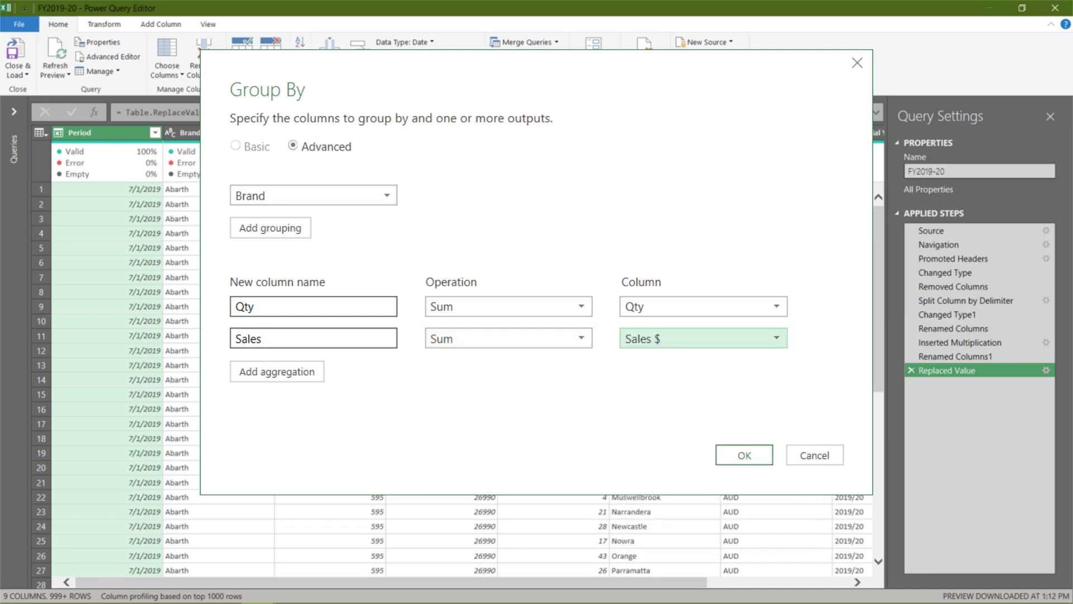
pyautogui.click(270, 227)
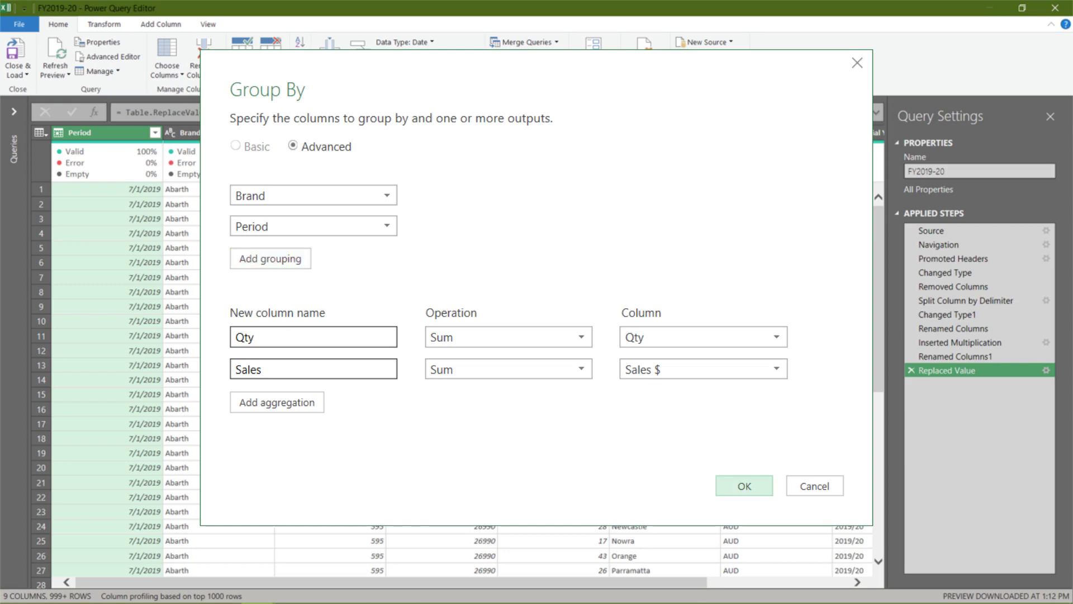
pyautogui.click(744, 485)
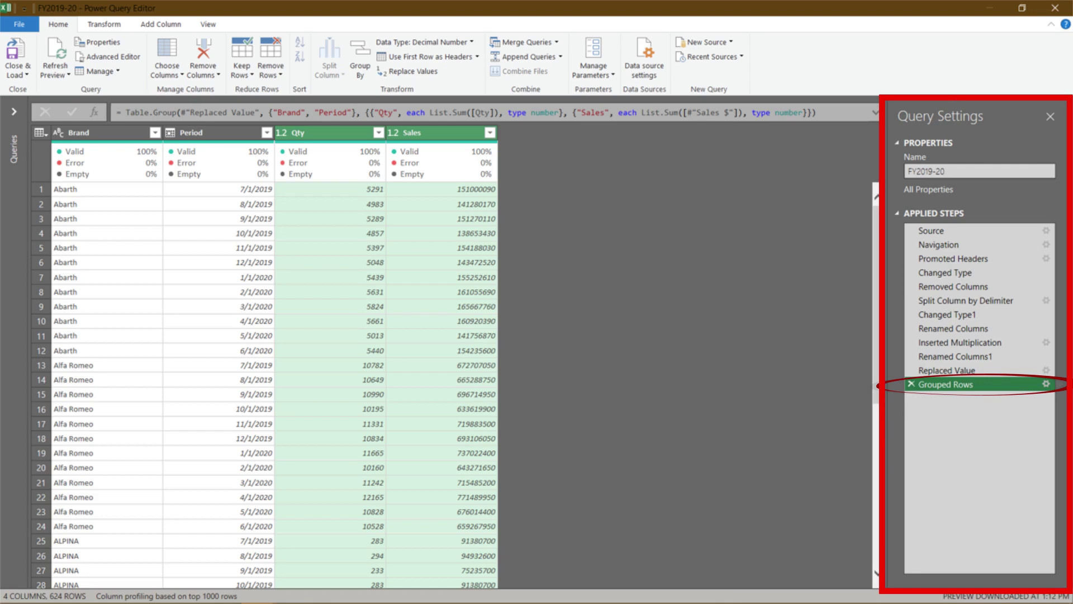
# Edit the Grouped Rows step to delete the Qty aggregation, keeping only the Sales aggregation.
pyautogui.click(1046, 384)
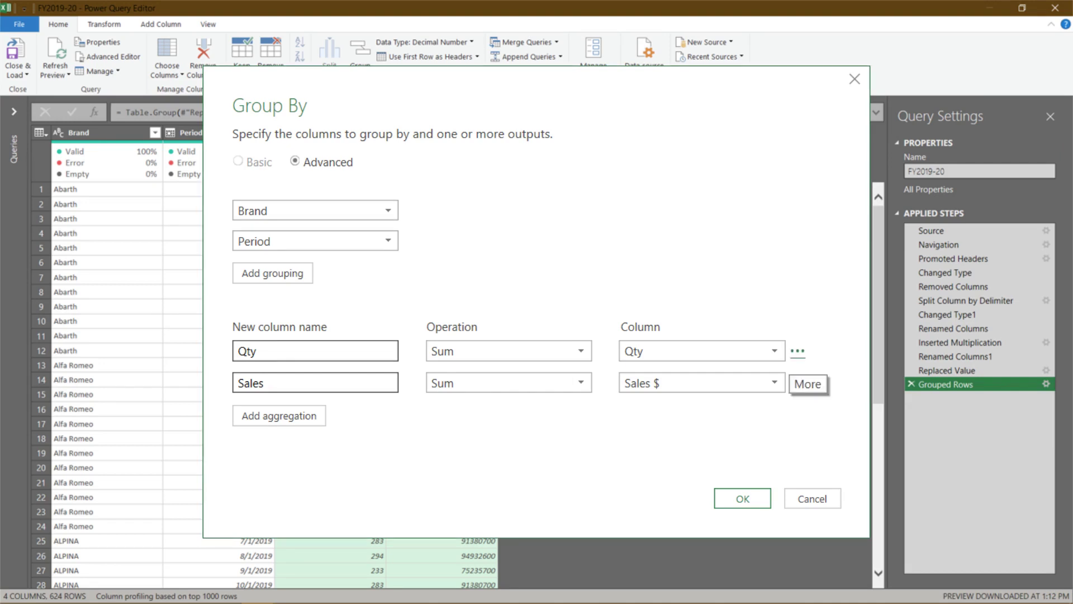
pyautogui.click(798, 351)
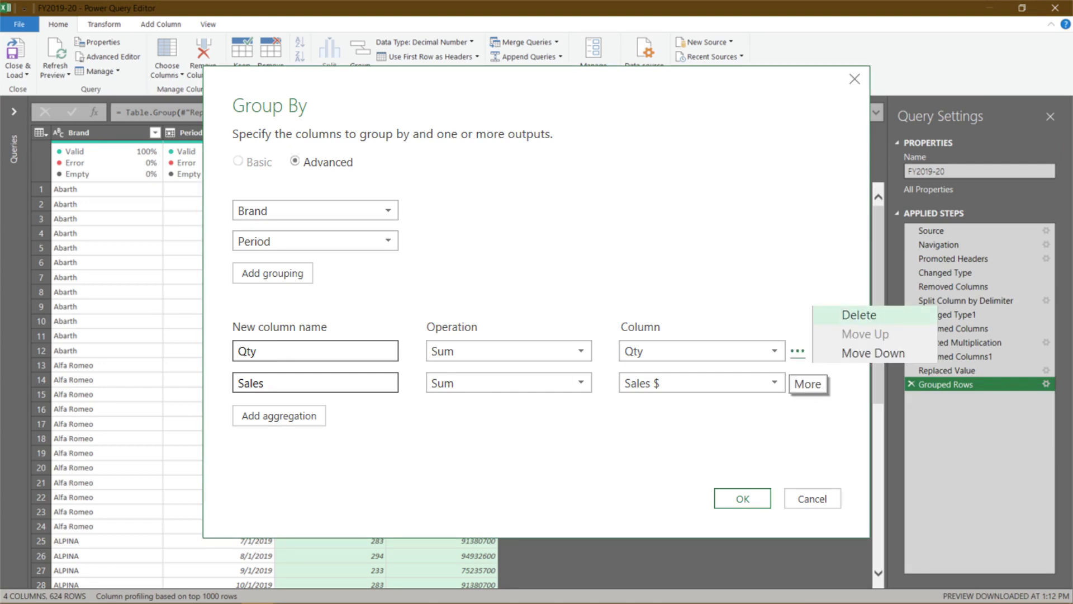
pyautogui.click(859, 315)
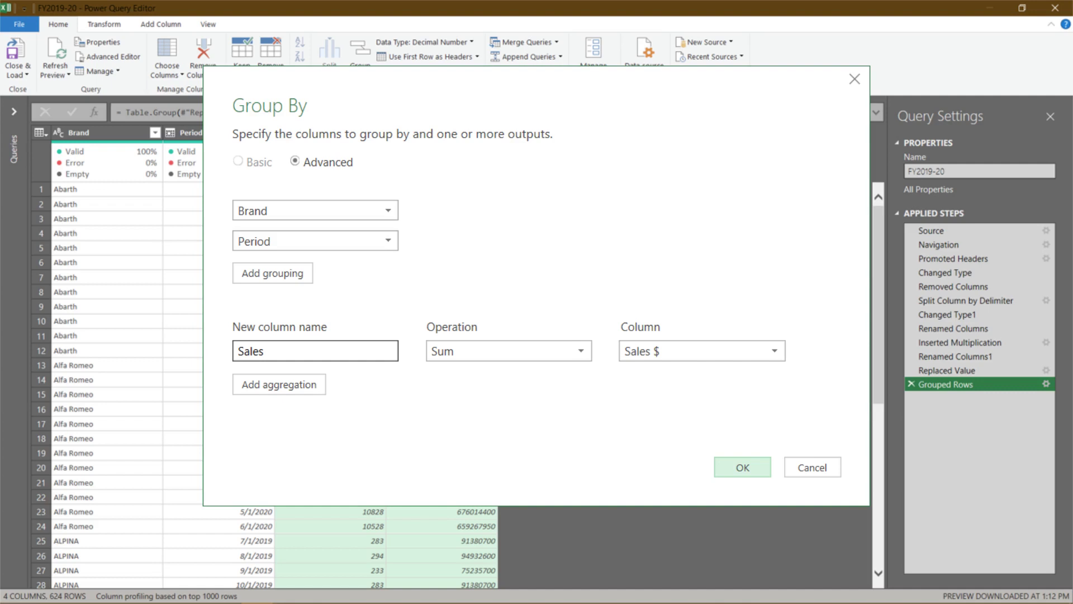
pyautogui.click(743, 467)
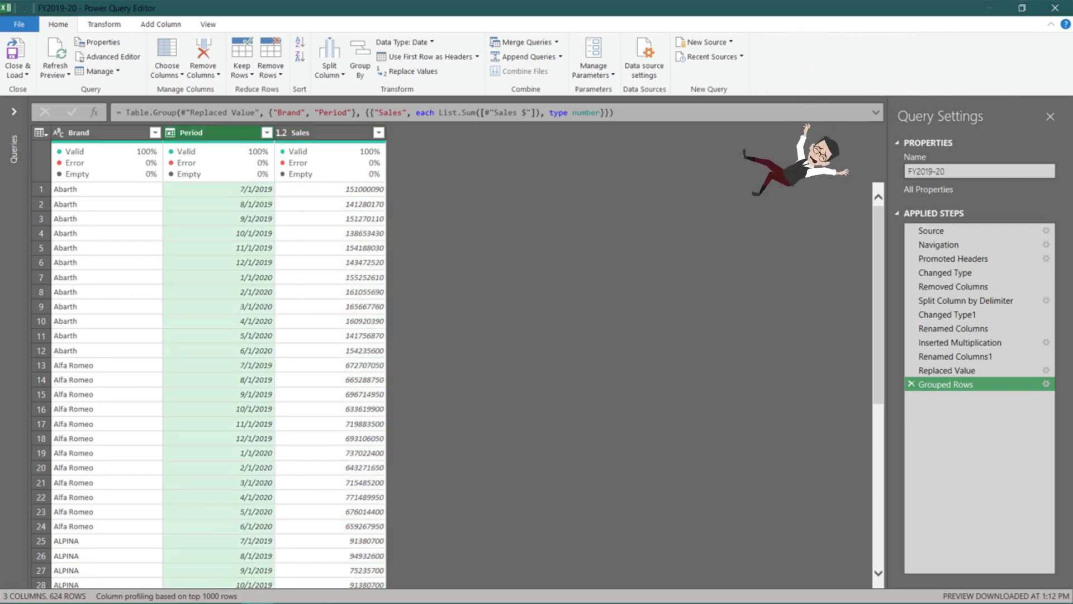
# Pivot the Period column into new columns using Sales as the values column.
pyautogui.click(104, 24)
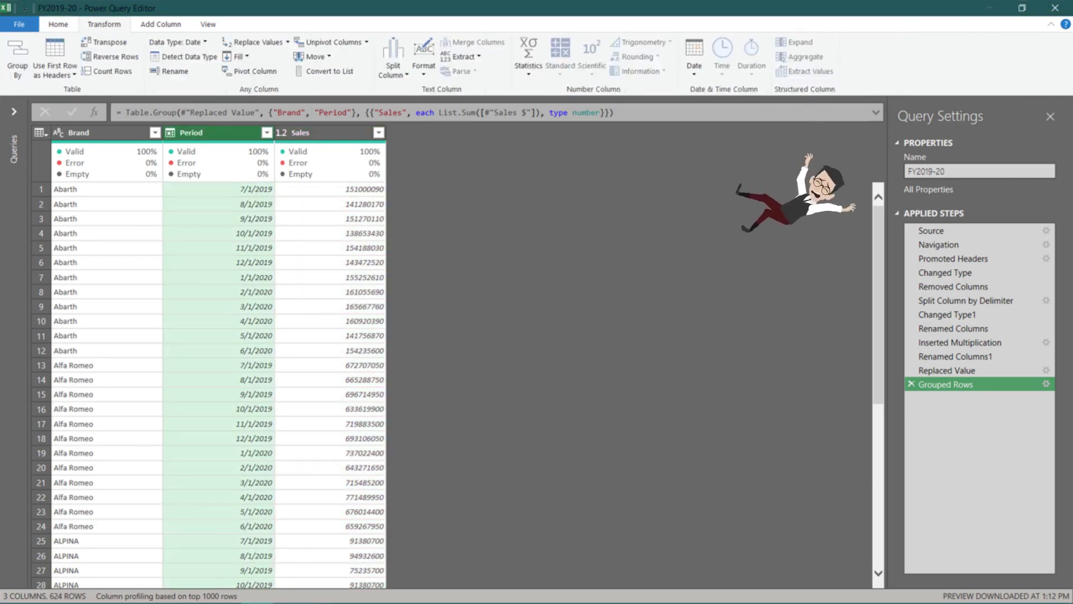
pyautogui.click(255, 71)
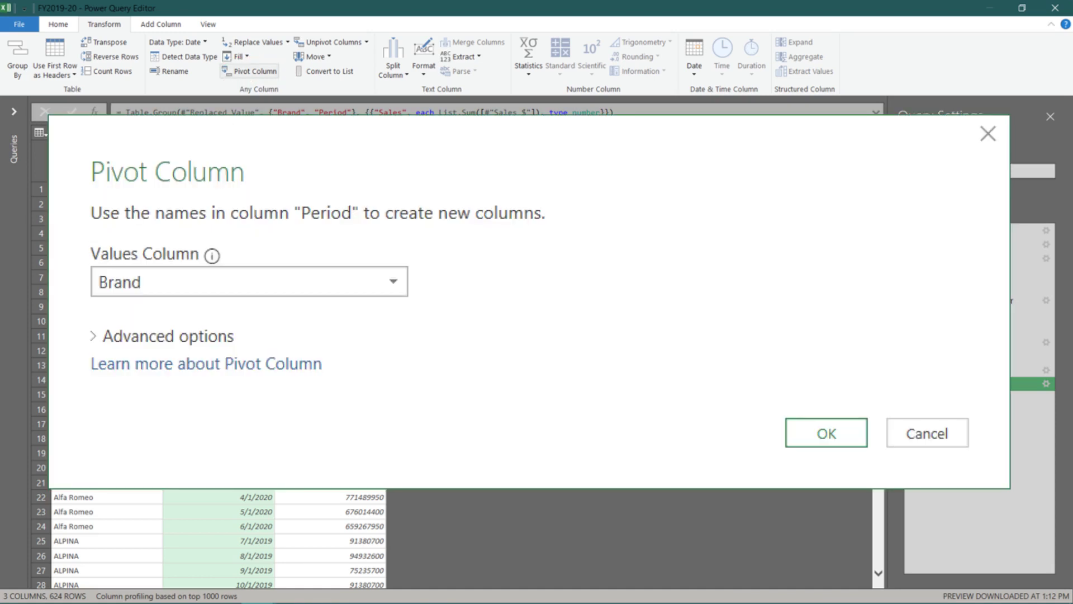
pyautogui.click(250, 282)
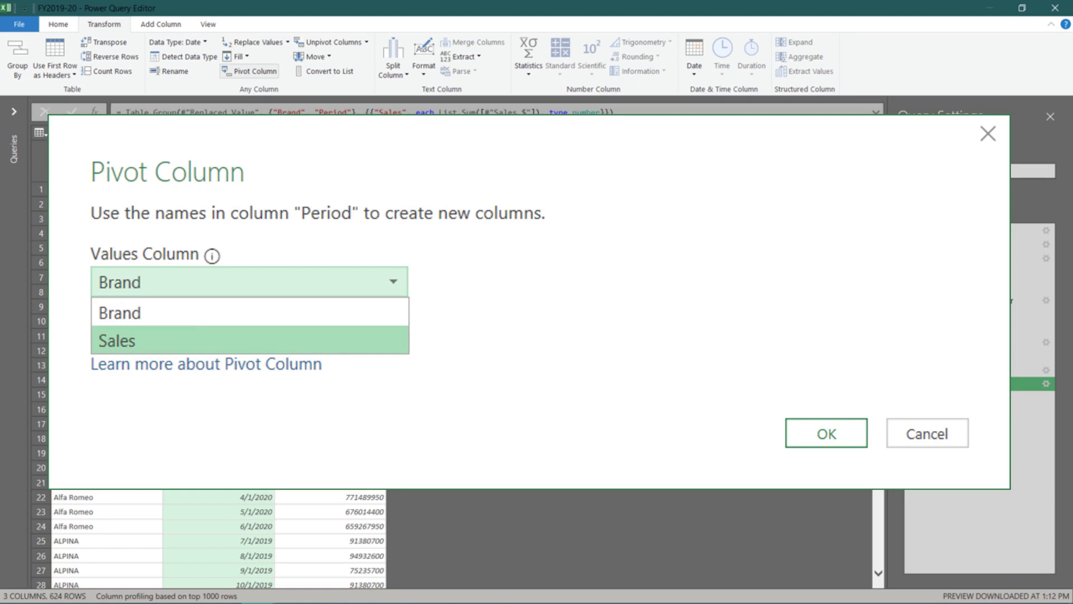
pyautogui.click(249, 339)
pyautogui.press('Return')
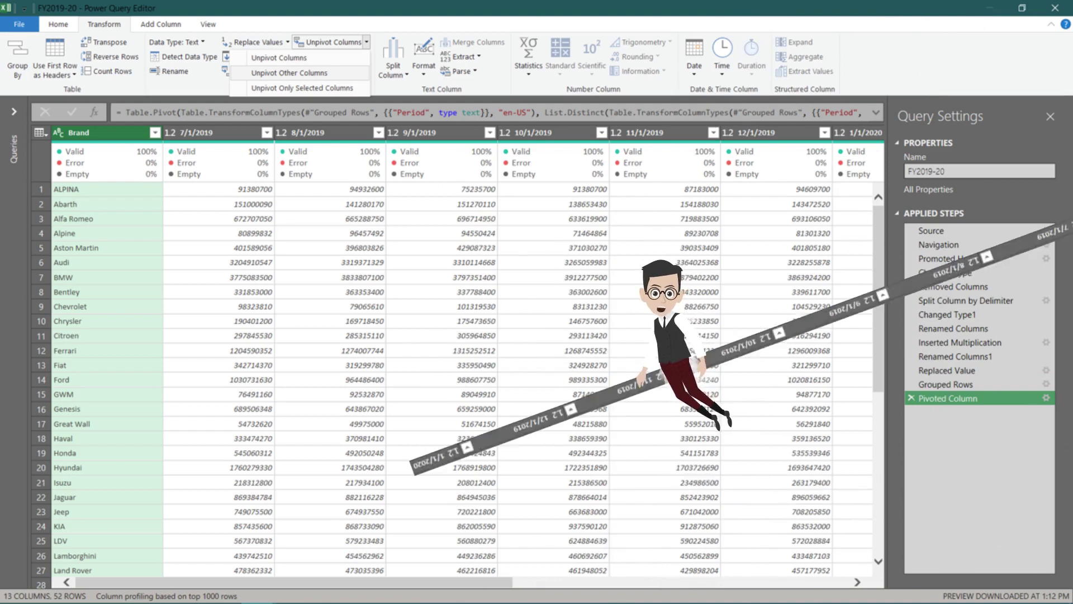
# Unpivot all columns other than Brand, and change the resulting Attribute column's data type to Date.
pyautogui.click(289, 73)
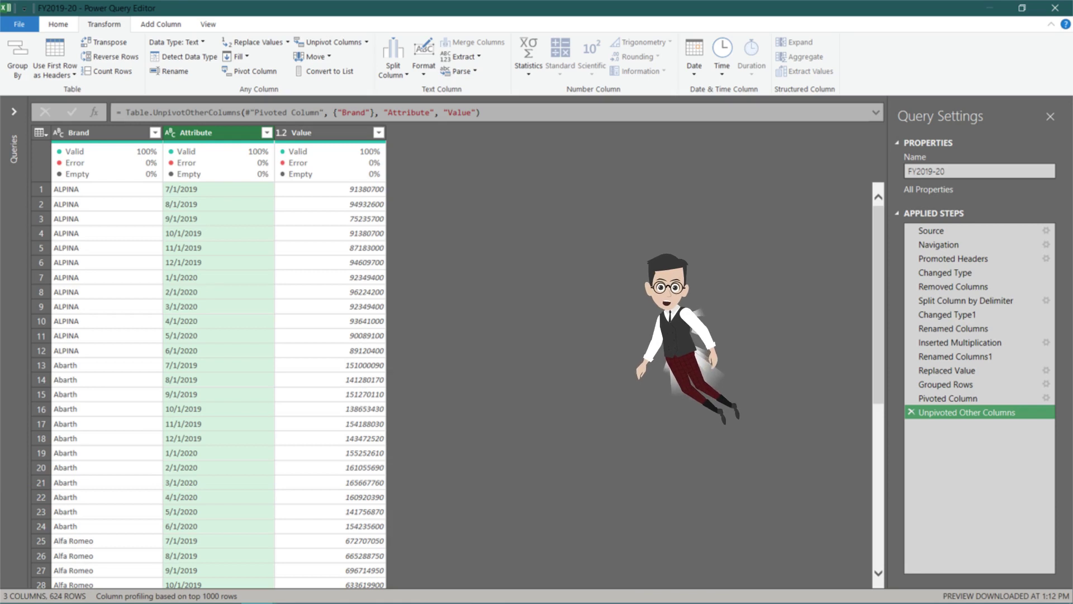
pyautogui.hotkey('alt', 'h')
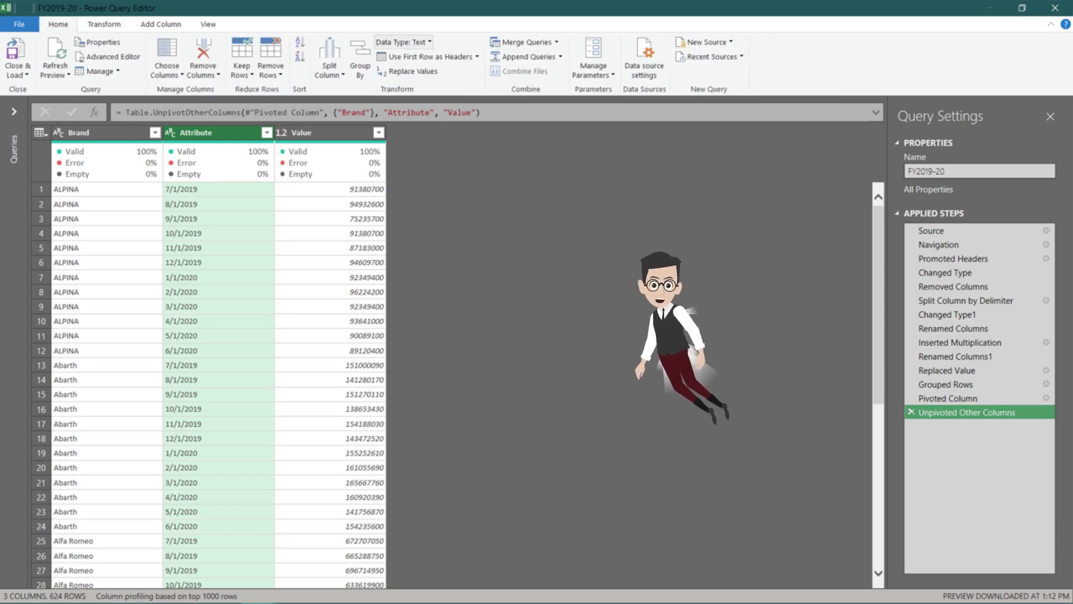
pyautogui.click(404, 42)
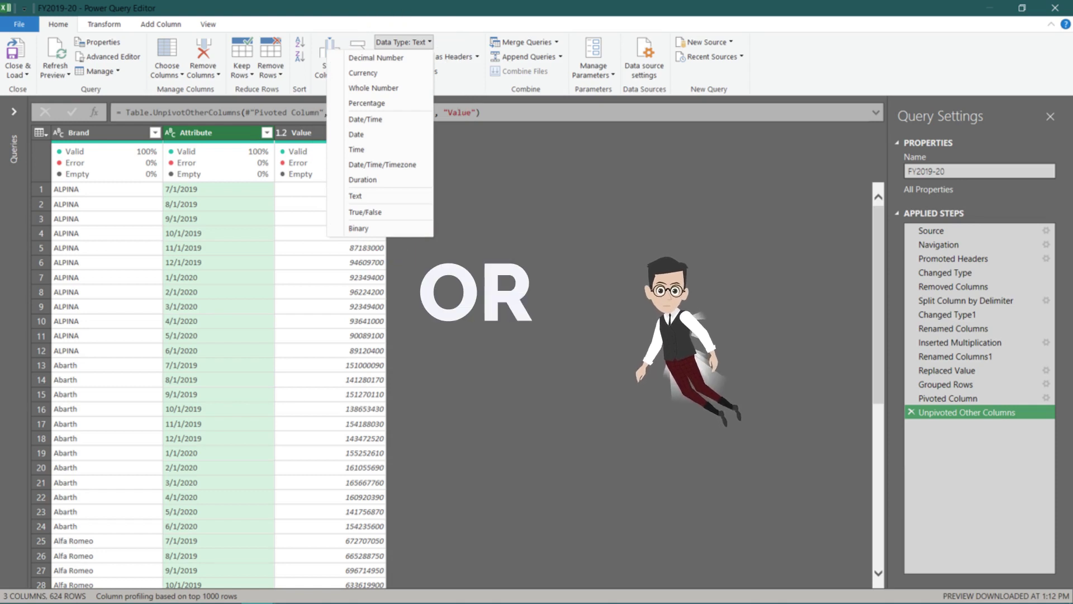
pyautogui.click(170, 133)
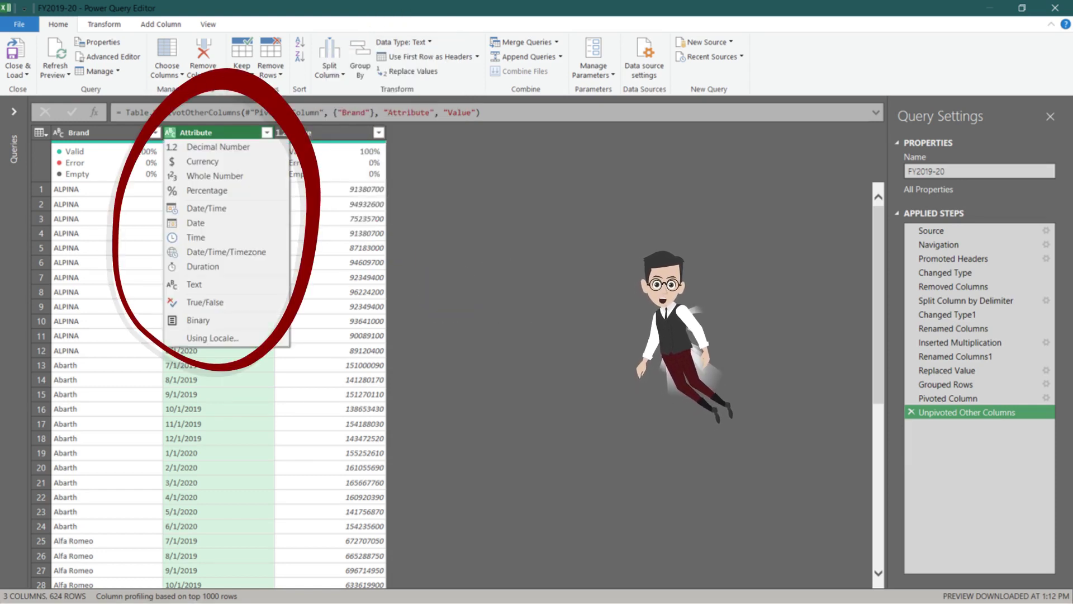
pyautogui.click(195, 223)
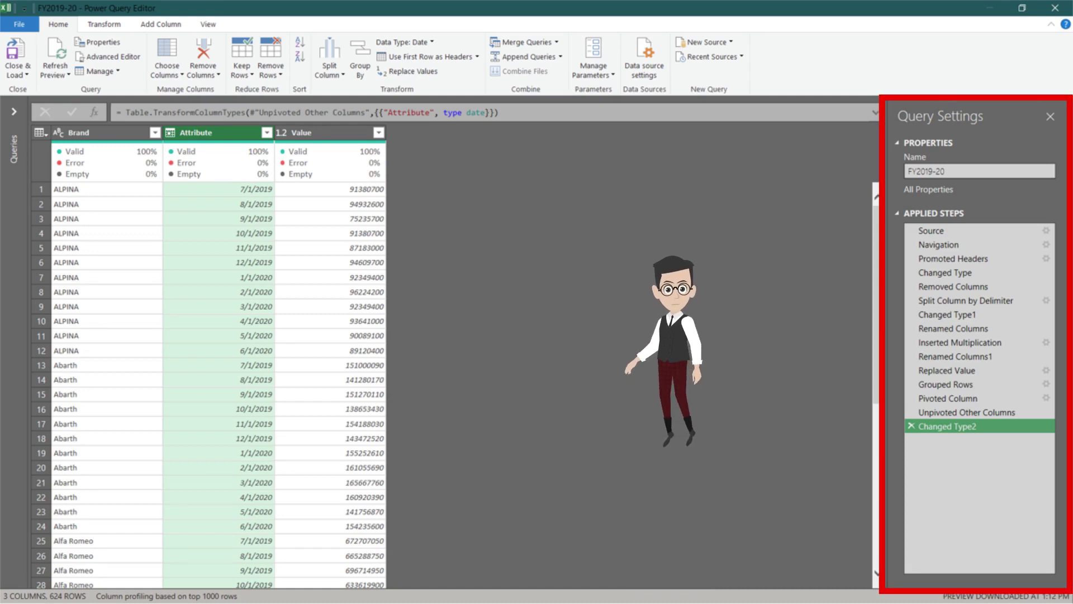
# Delete the Pivoted Column step and every applied step after it, so the query ends at Grouped Rows.
pyautogui.click(1001, 385)
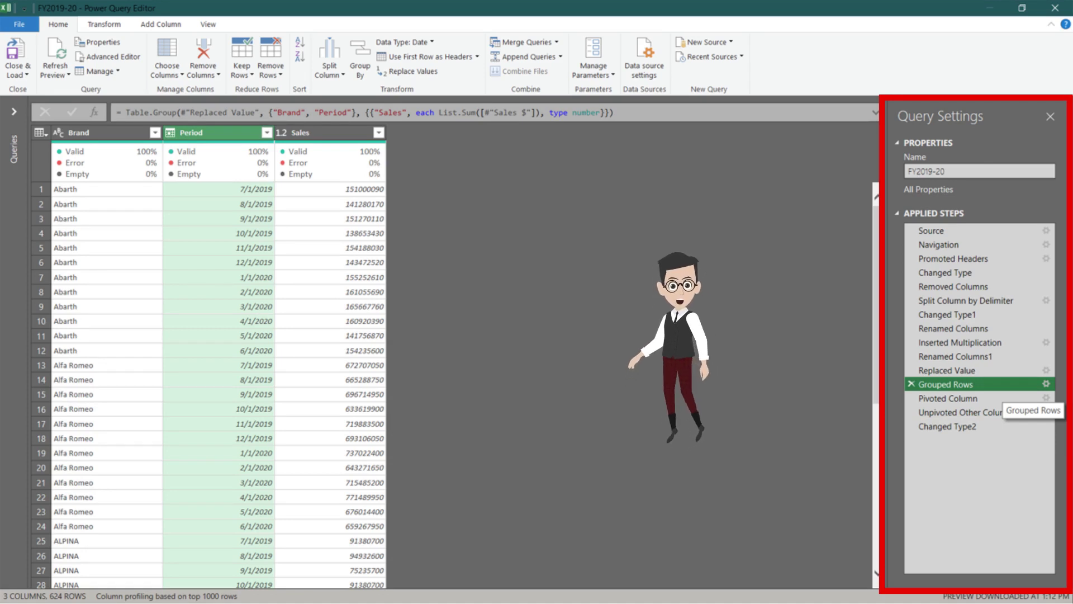
pyautogui.rightClick(959, 397)
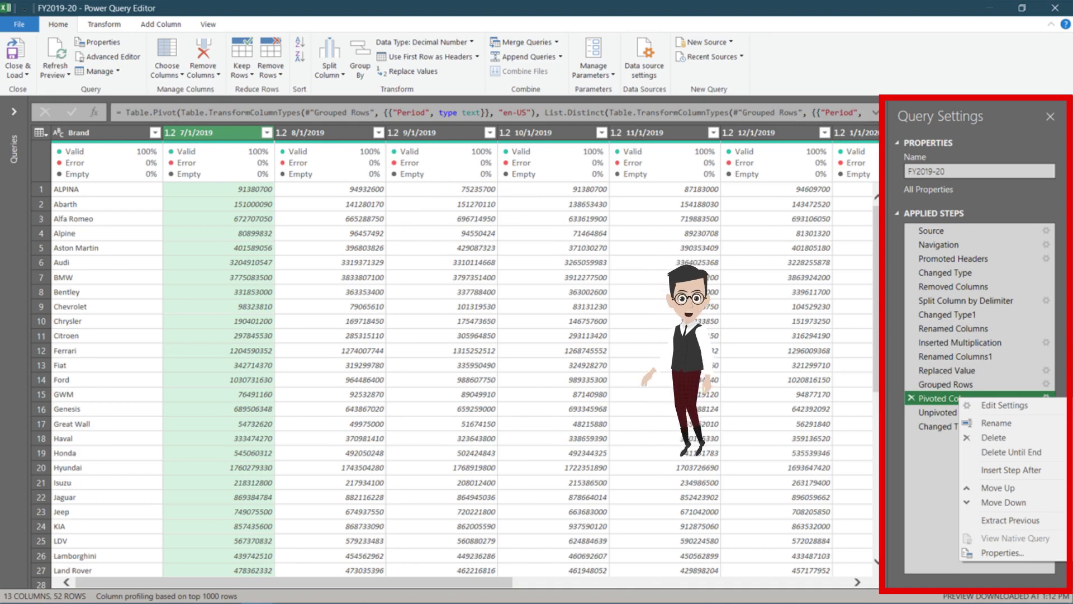
pyautogui.click(1010, 452)
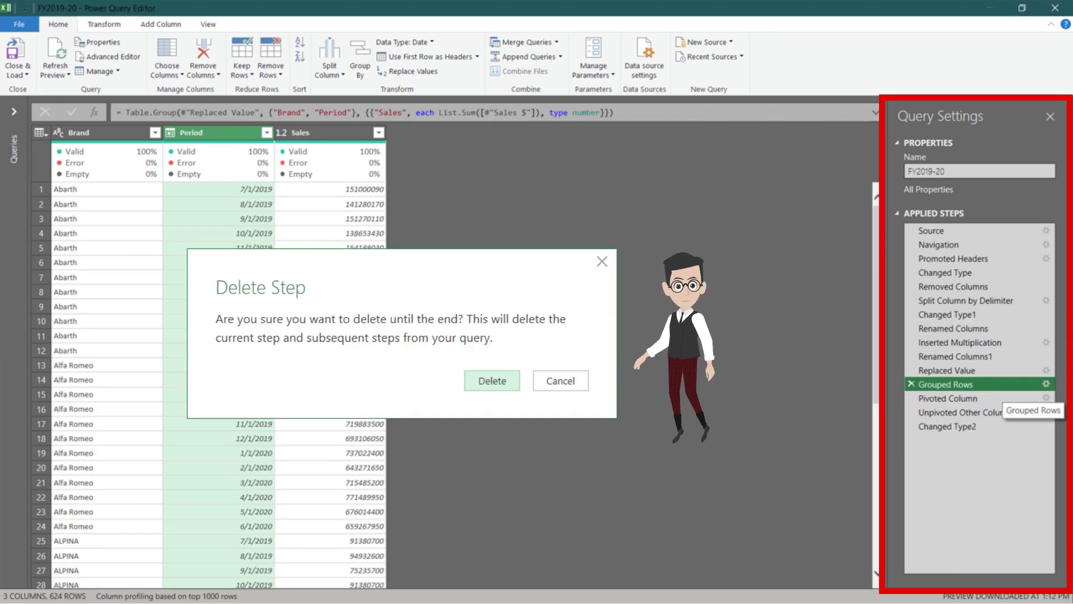
pyautogui.press('Return')
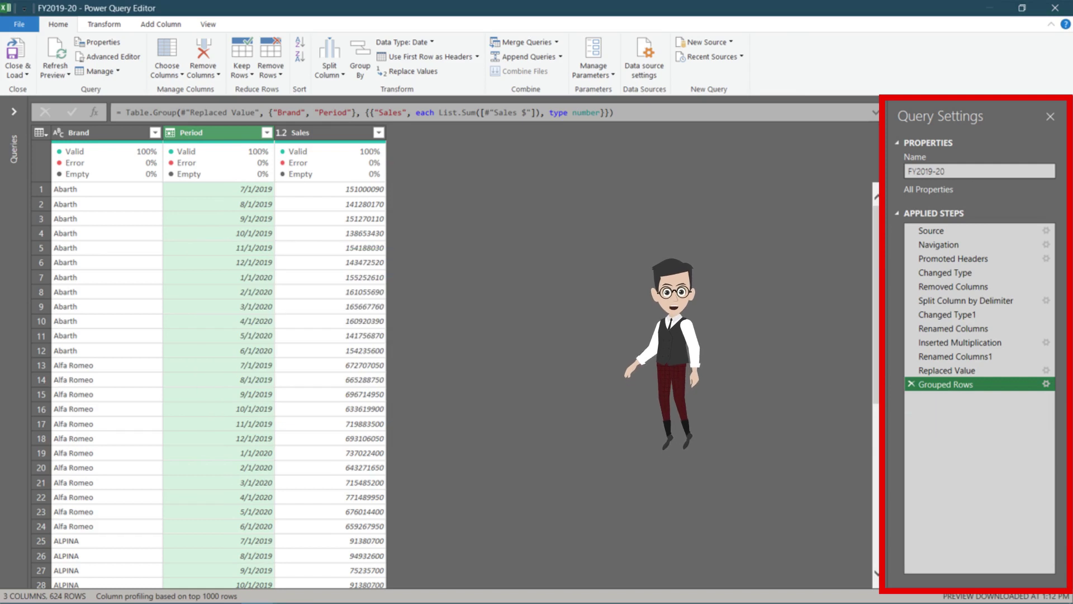